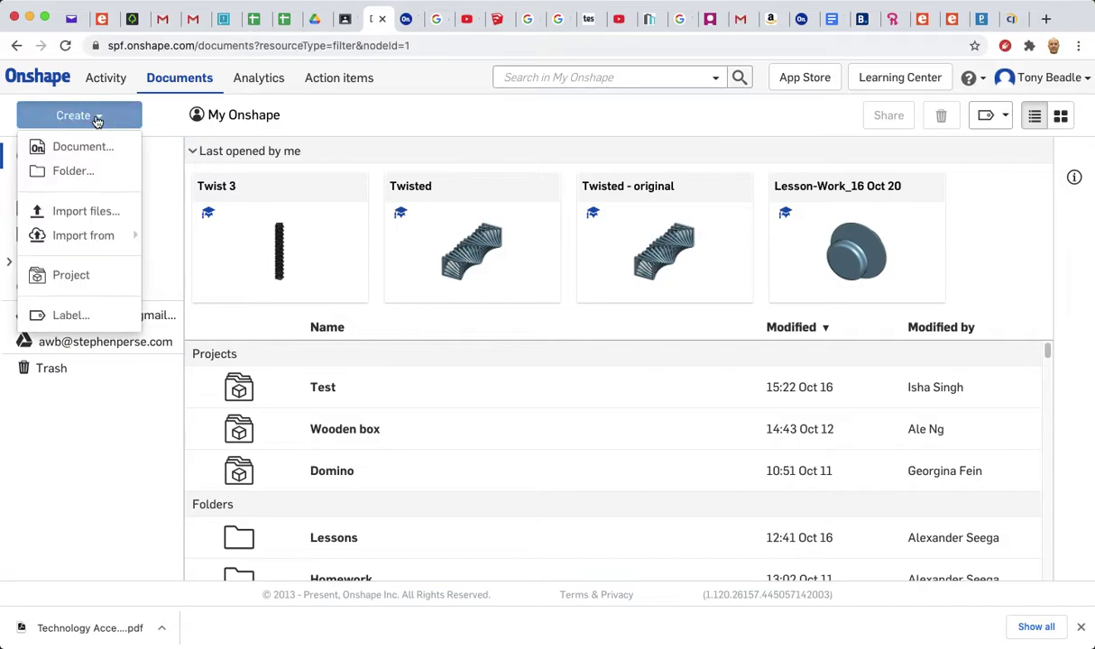
# Create a new document named Loft.
pyautogui.click(83, 147)
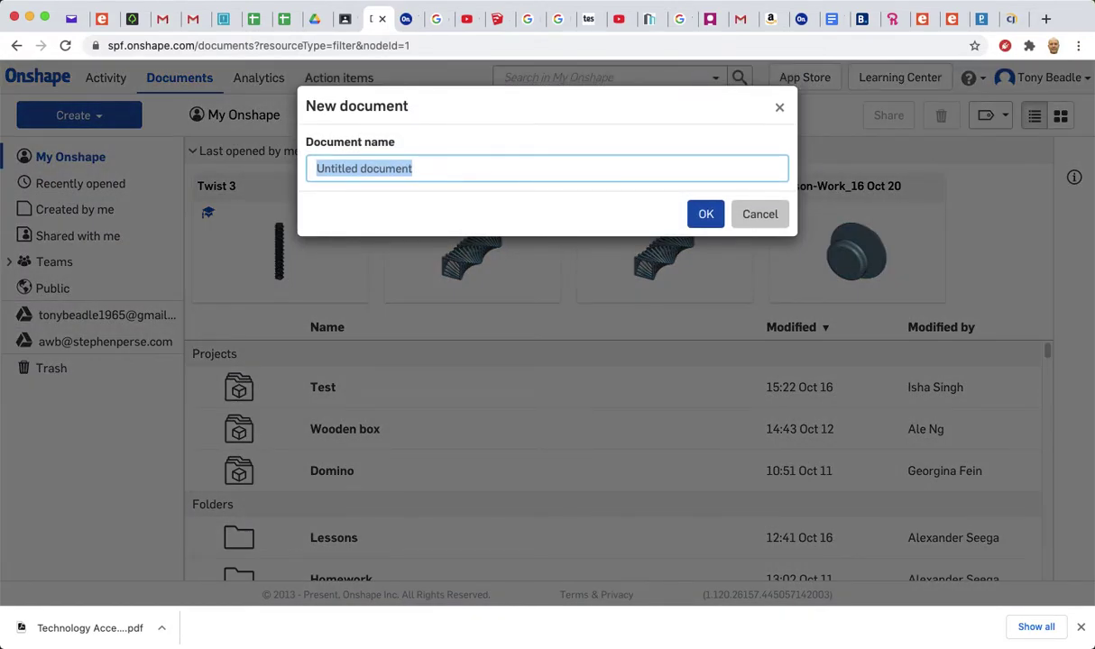
pyautogui.write('Loft')
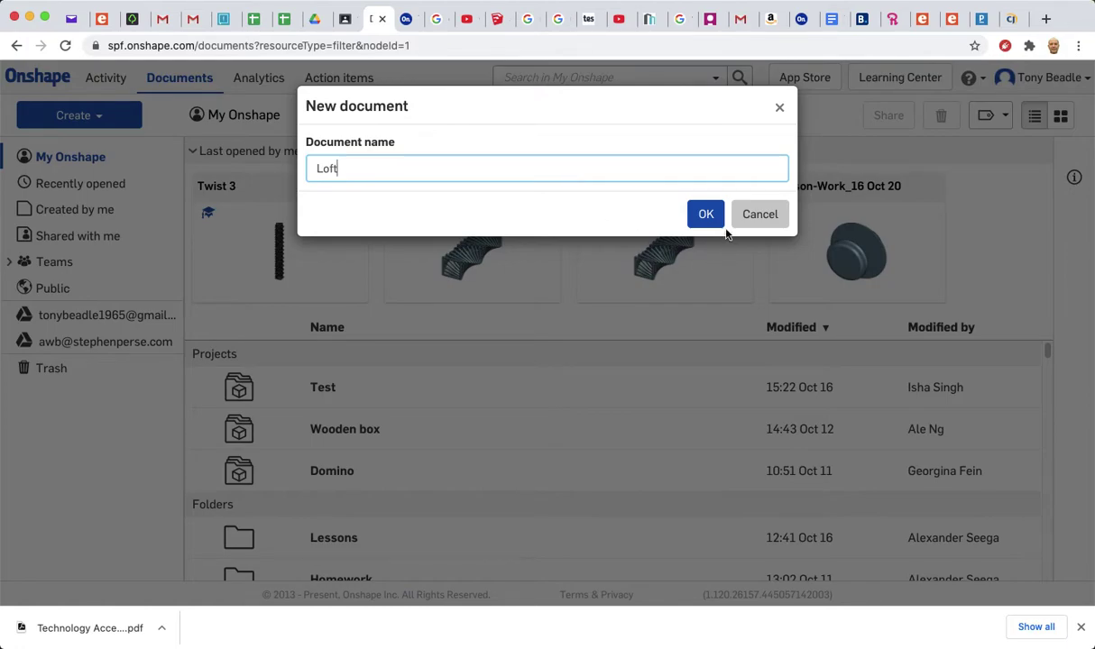
pyautogui.click(705, 214)
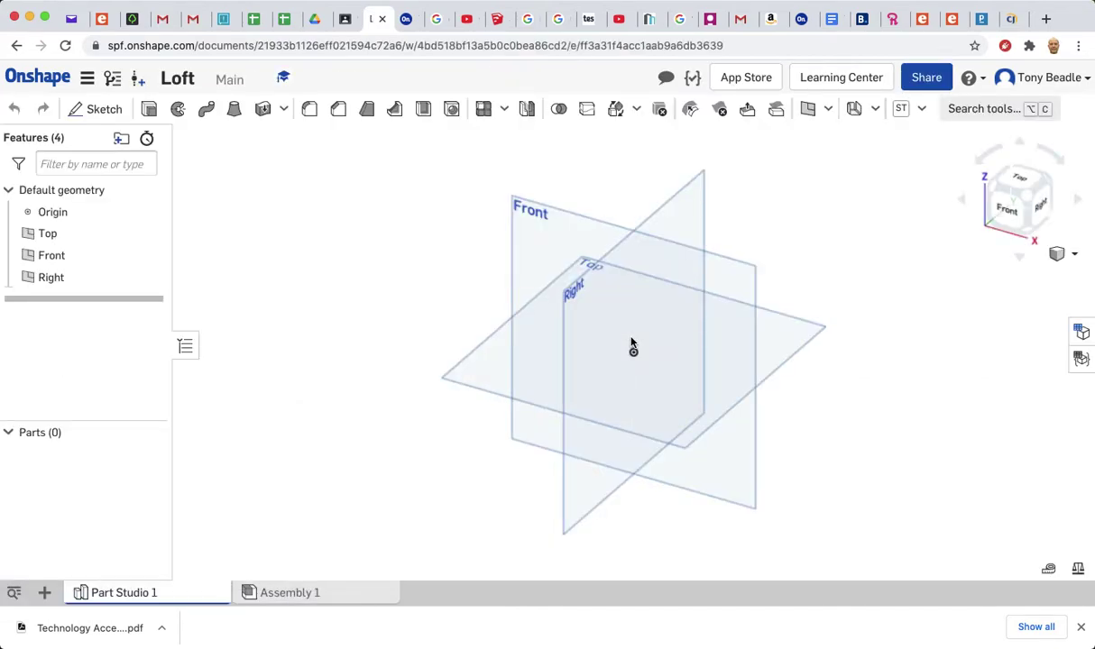
# Sketch a center point rectangle about 48 by 47 mm on the Top plane, centred on the origin.
pyautogui.rightClick(485, 365)
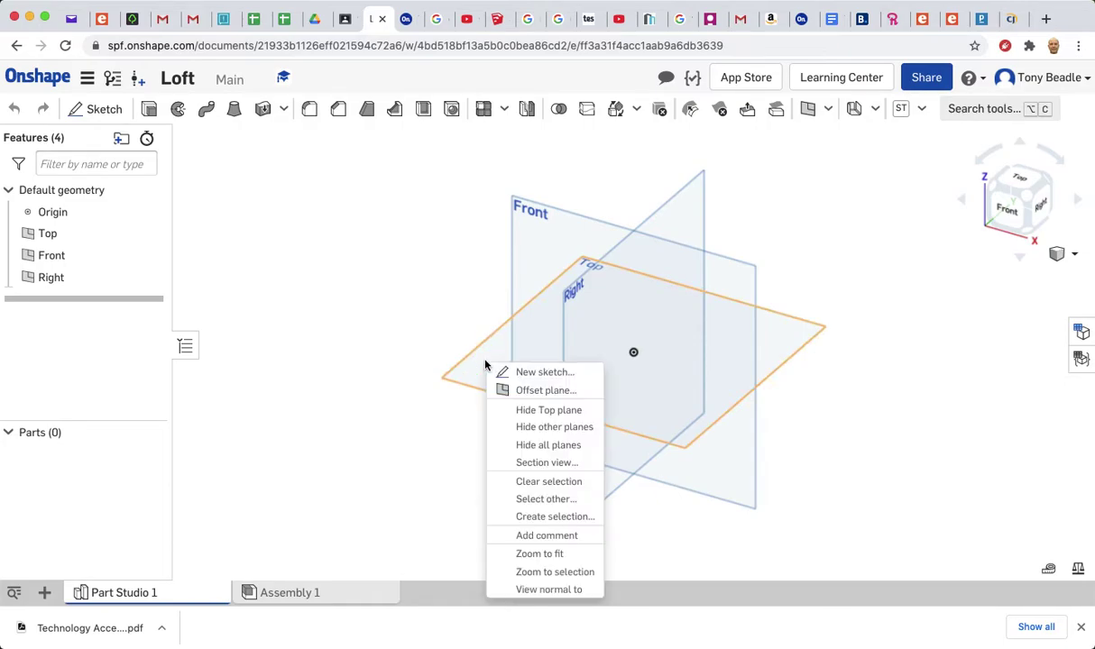
pyautogui.click(520, 373)
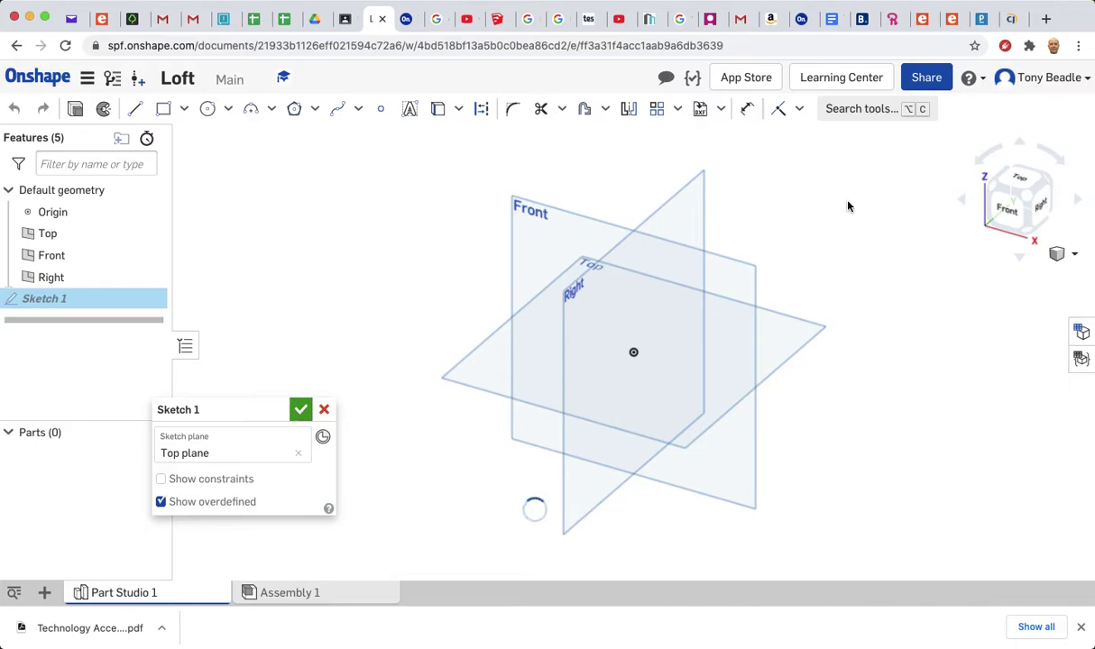
pyautogui.click(1020, 183)
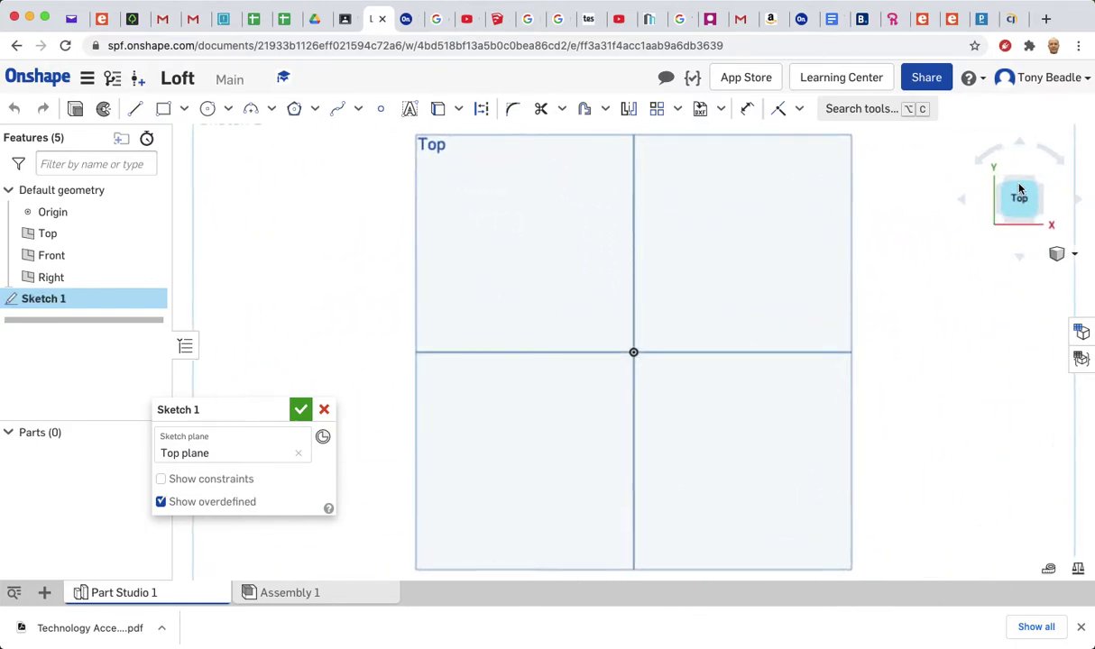
pyautogui.click(184, 110)
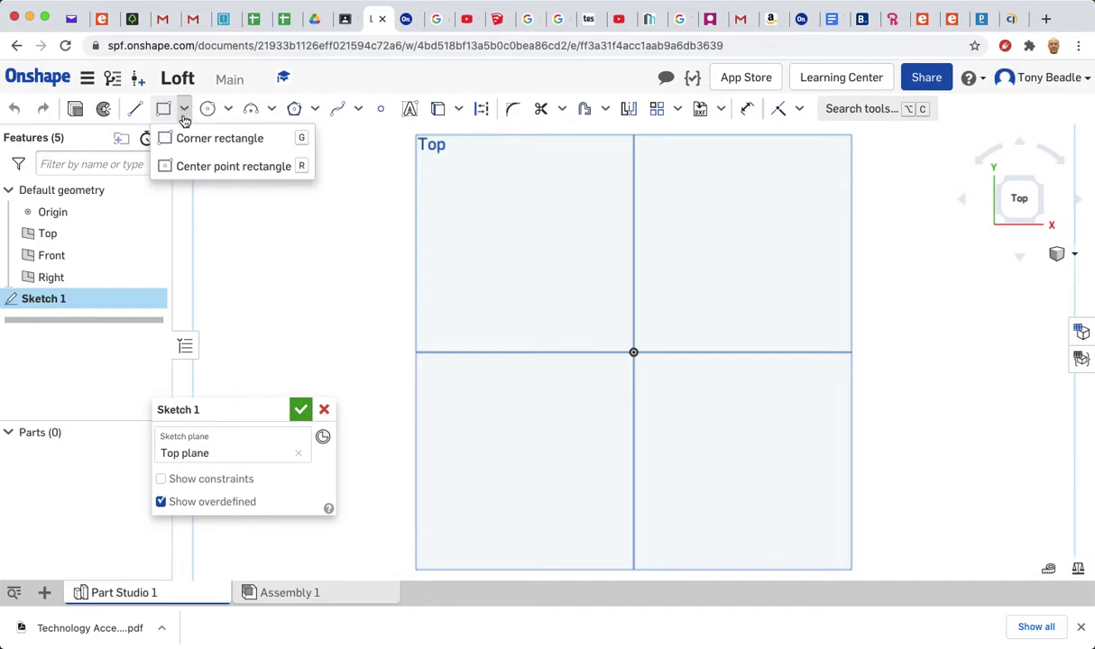
pyautogui.click(185, 169)
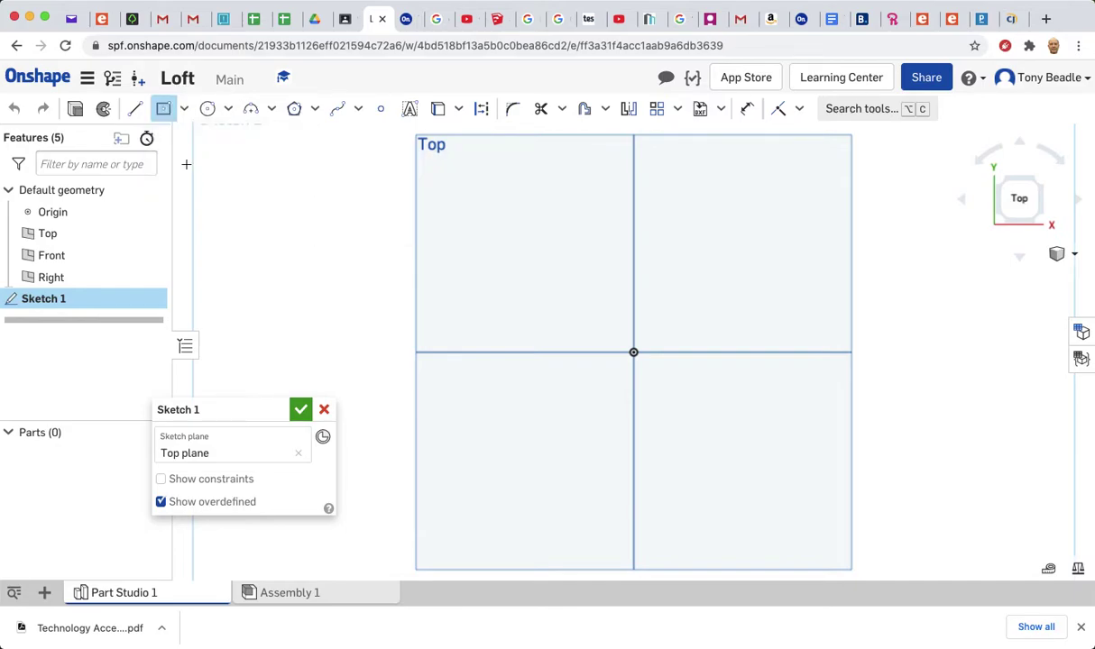
pyautogui.click(184, 109)
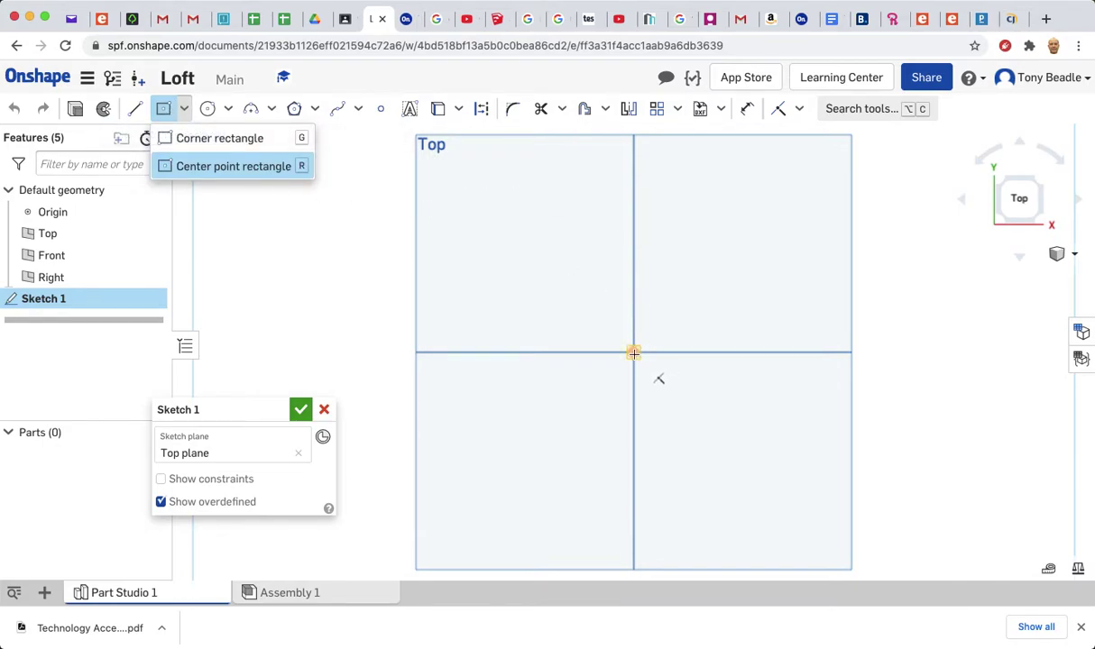
pyautogui.click(633, 353)
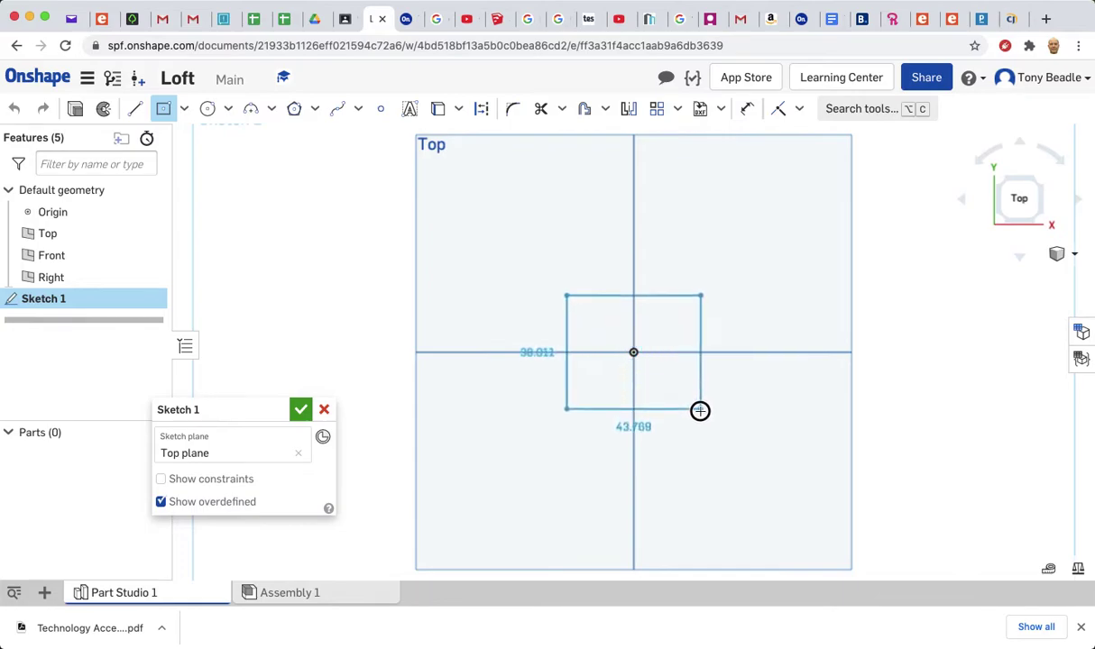
pyautogui.click(704, 420)
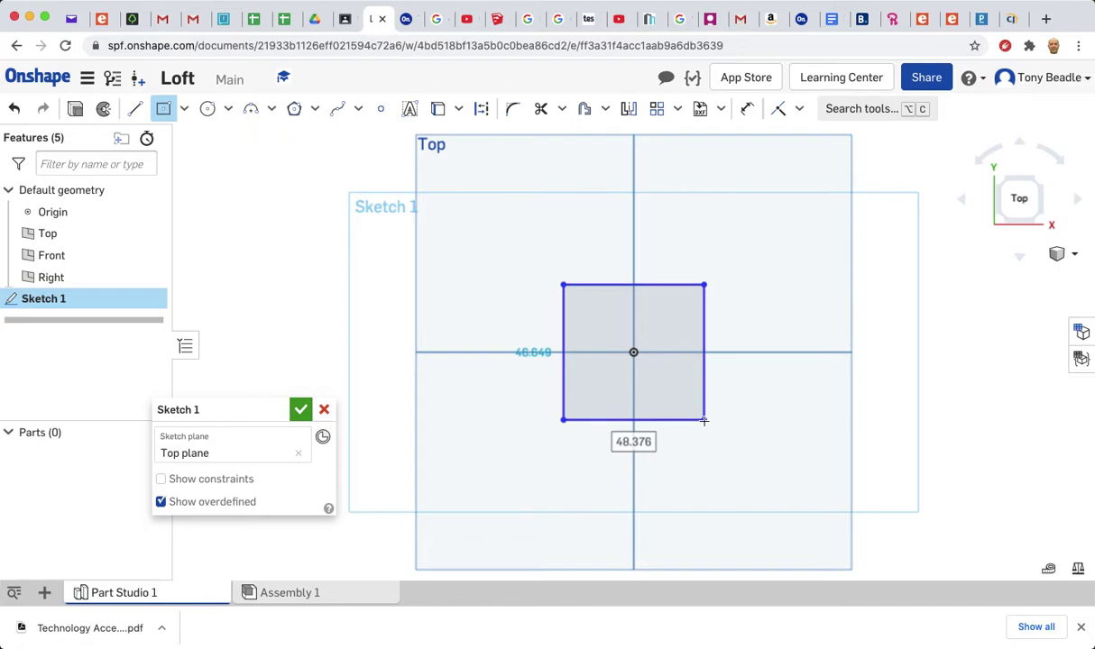
# Set the rectangle's width and height to 50 mm and finish the sketch.
pyautogui.doubleClick(633, 442)
pyautogui.write('50')
pyautogui.press('Tab')
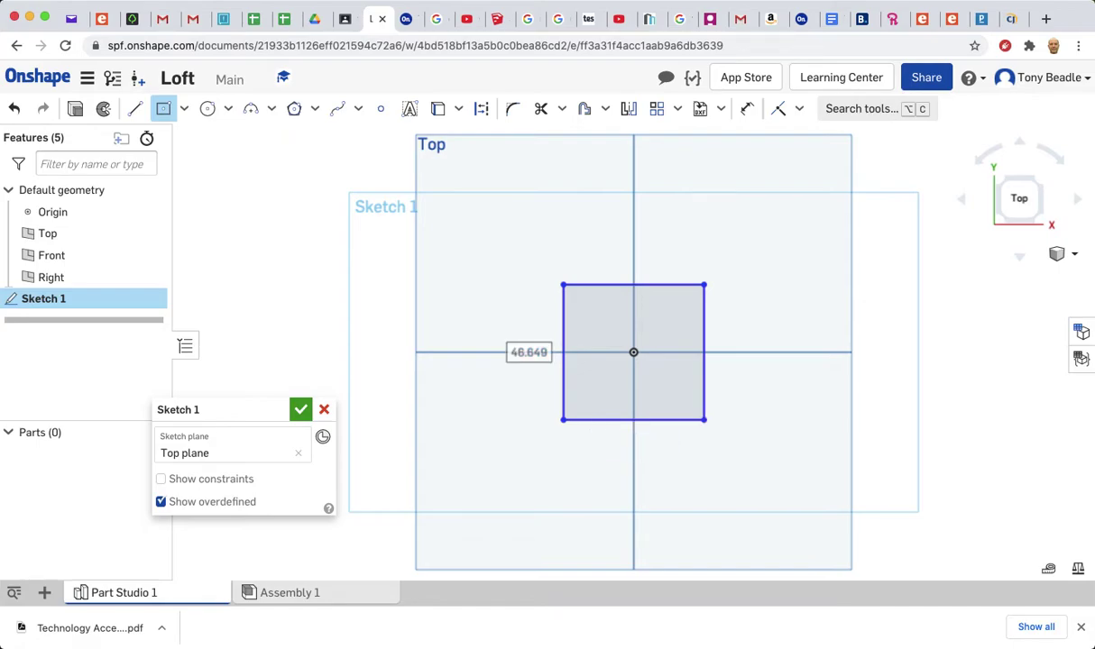
pyautogui.write('5')
pyautogui.press('Return')
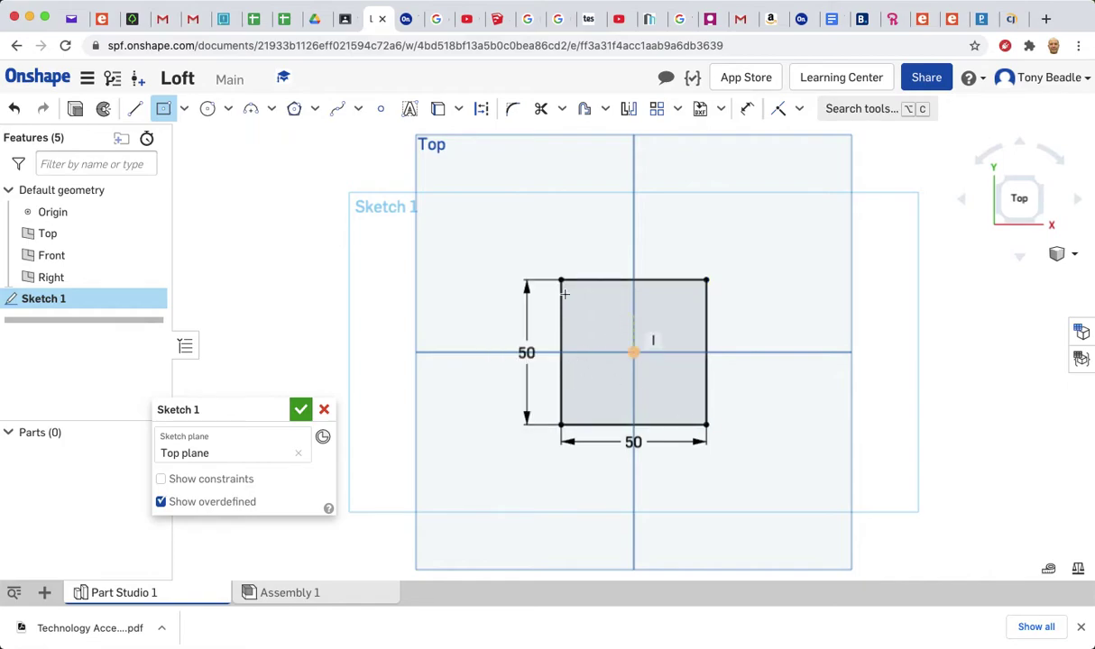
pyautogui.click(301, 410)
# Create a reference plane offset 100 mm above the Top plane.
pyautogui.moveTo(758, 302); pyautogui.dragTo(706, 265, button='right')
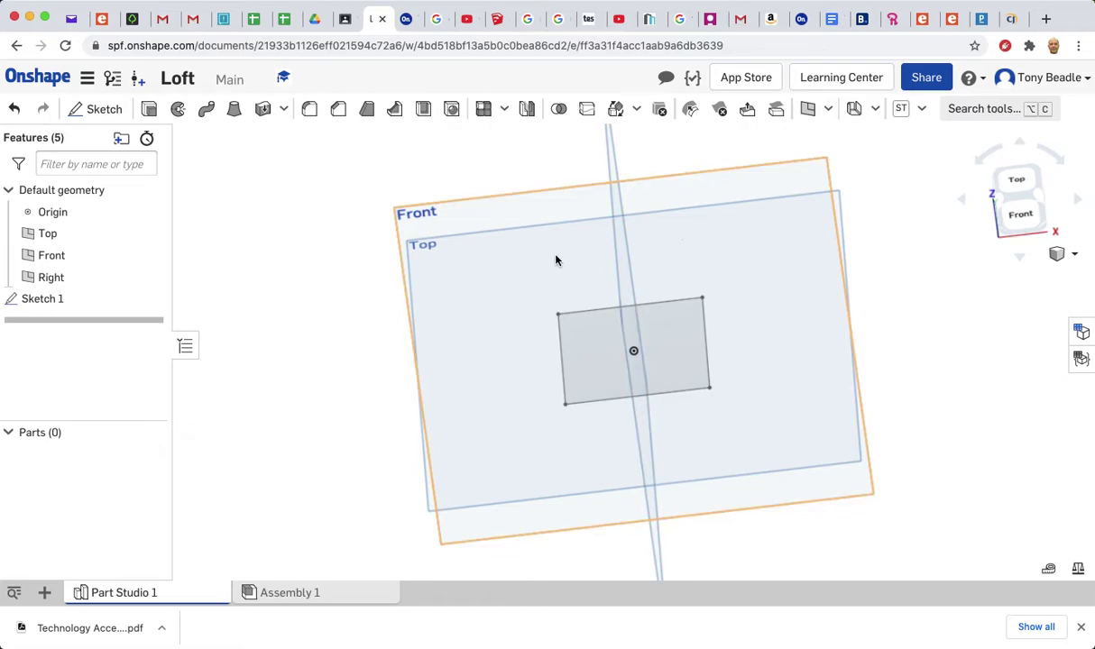
pyautogui.moveTo(758, 300); pyautogui.dragTo(760, 271, button='right')
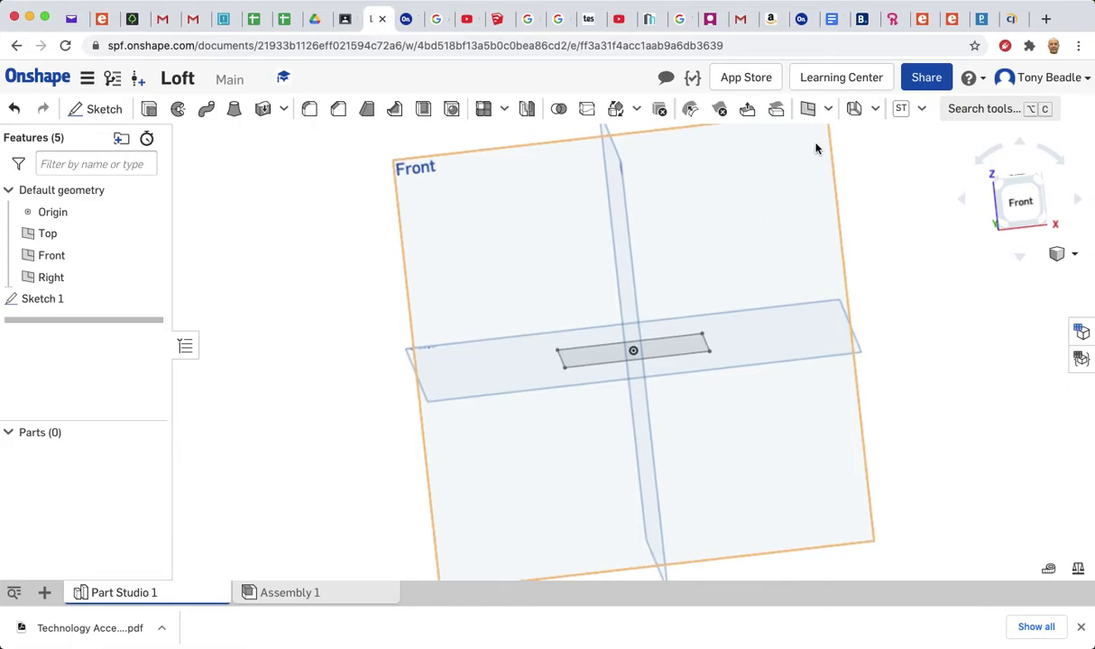
pyautogui.click(828, 109)
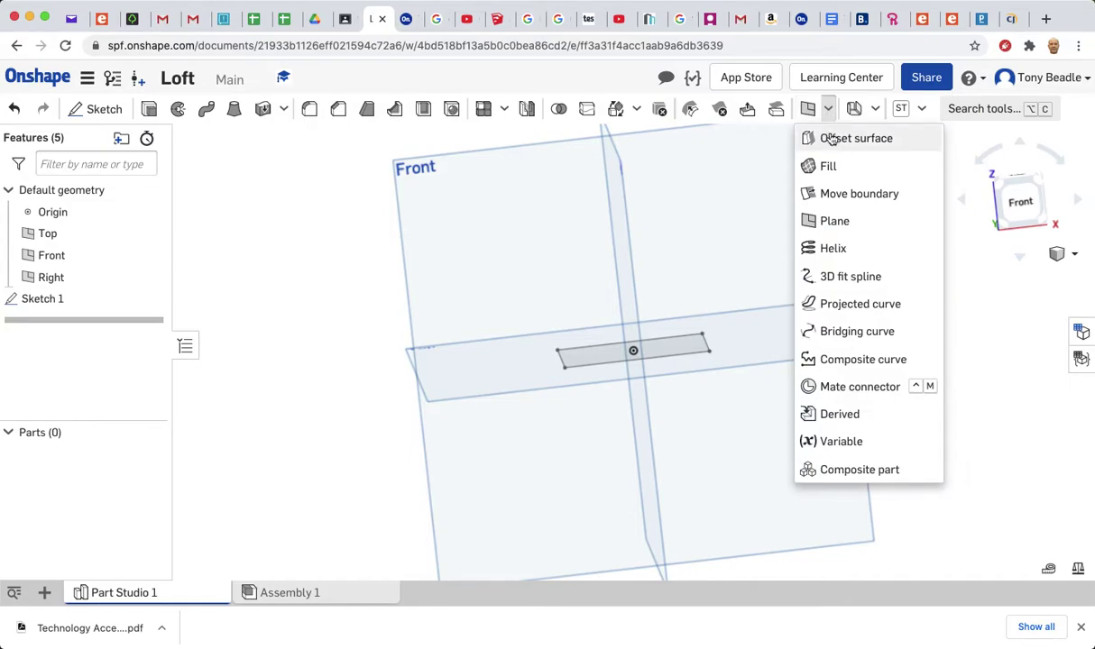
pyautogui.click(833, 224)
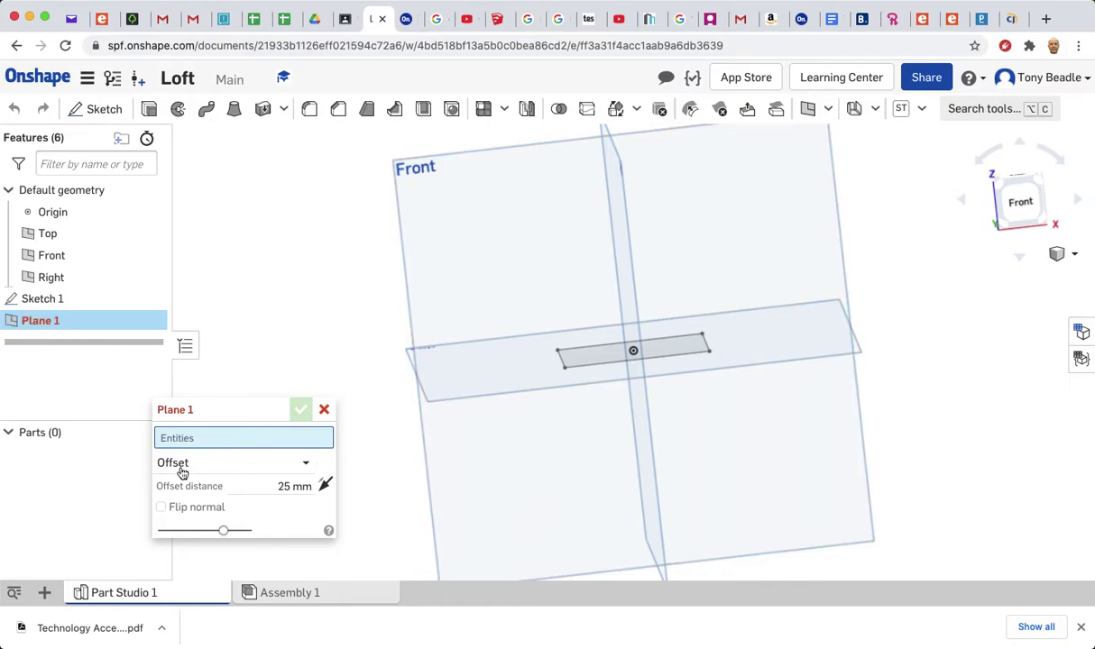
pyautogui.click(482, 394)
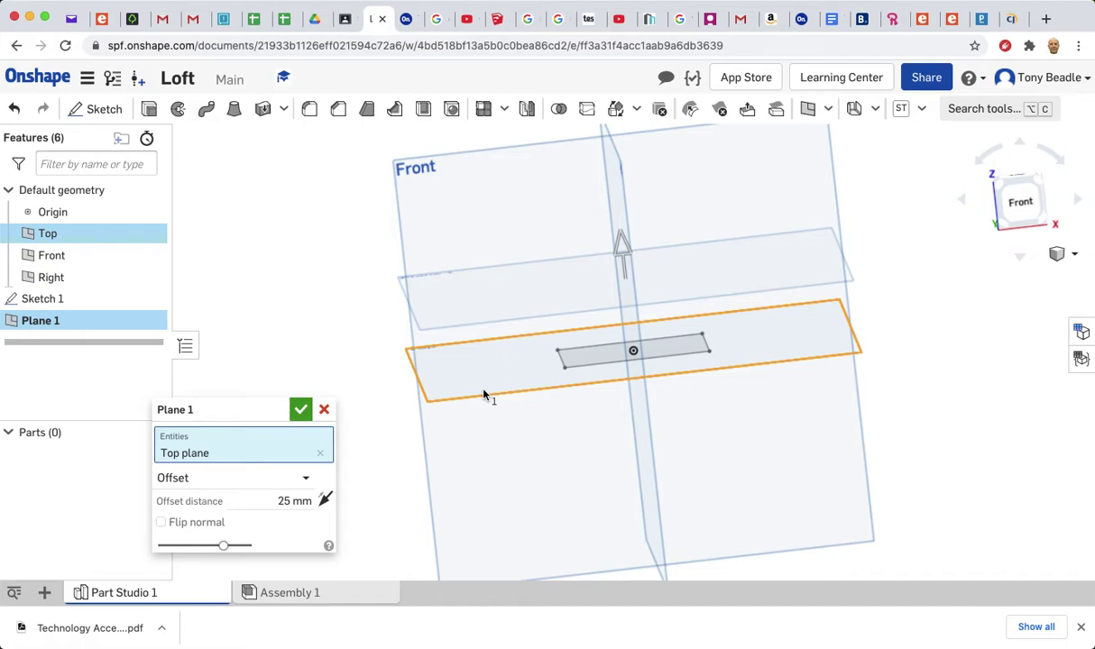
pyautogui.click(290, 499)
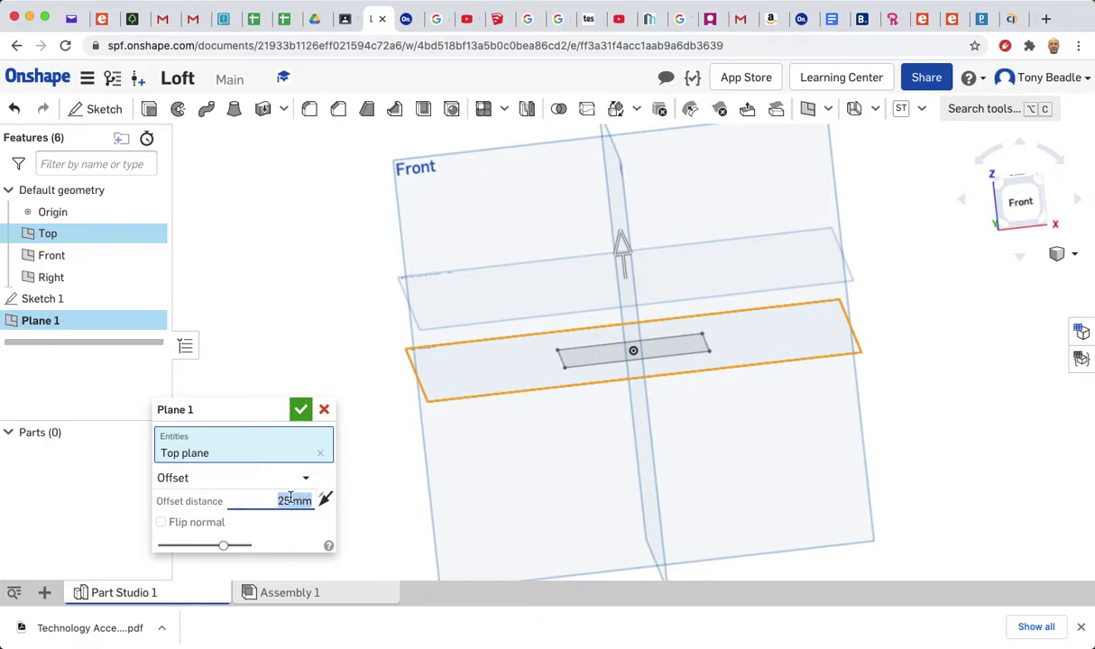
pyautogui.write('100')
pyautogui.press('Return')
pyautogui.scroll(-5, 500, 340)
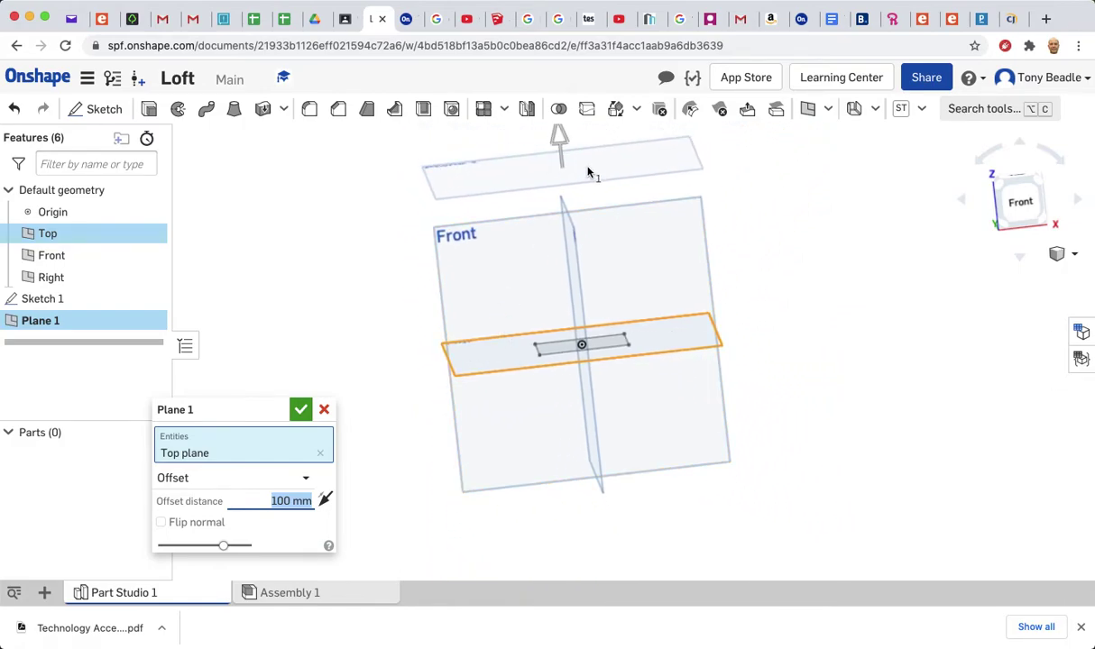
pyautogui.click(301, 410)
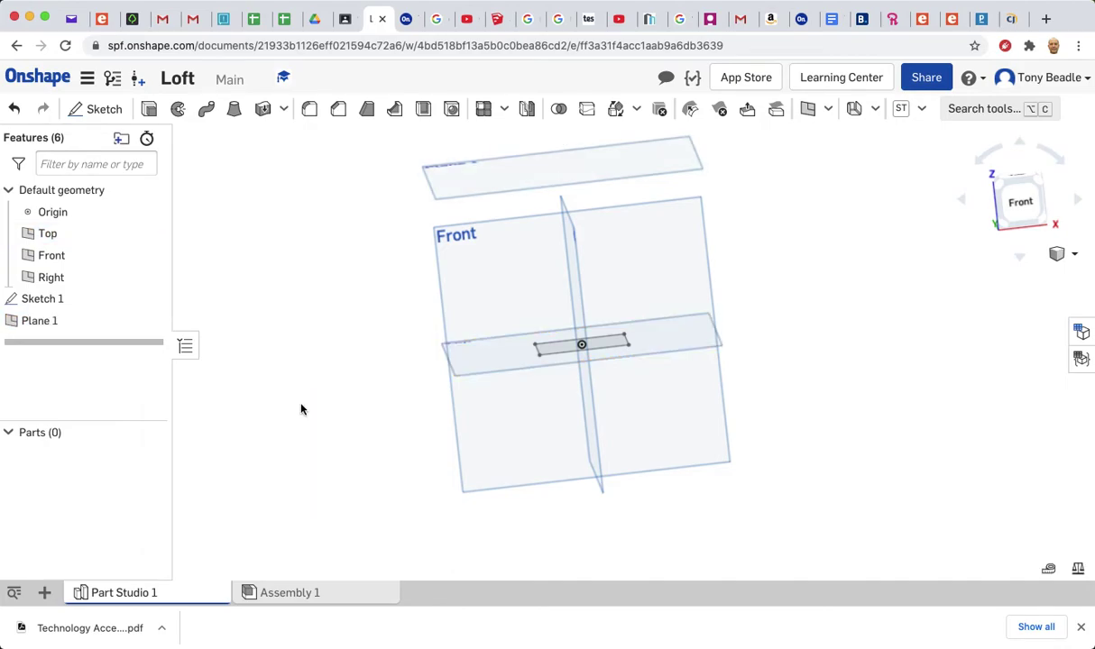
# Start a sketch on the new offset plane, view it from the top and hide all planes.
pyautogui.rightClick(480, 189)
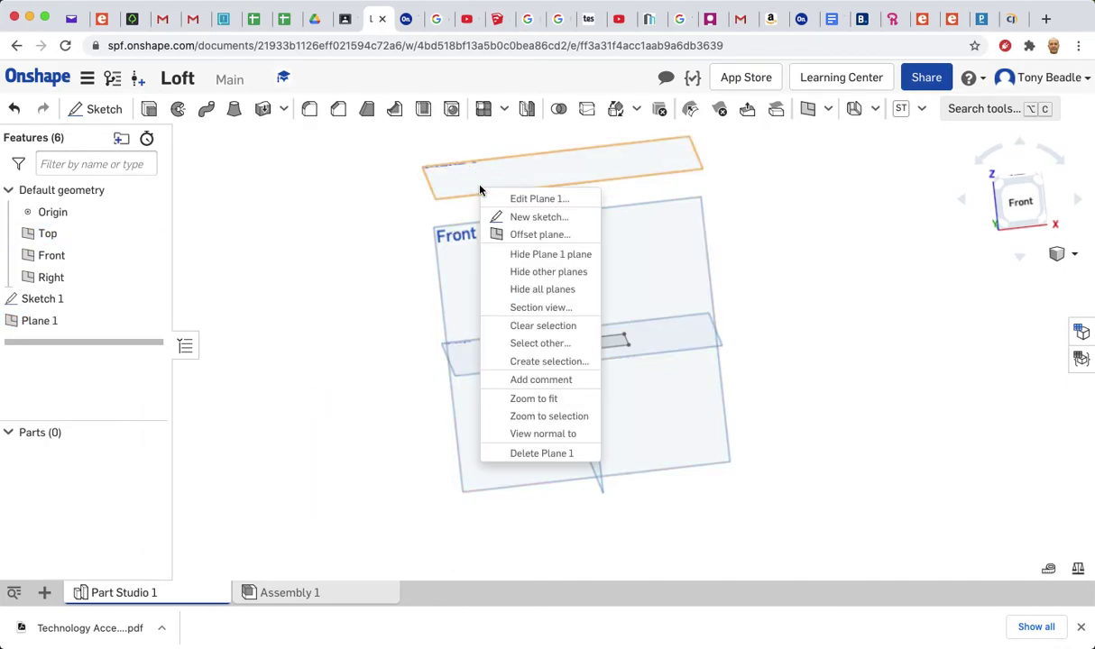
pyautogui.click(520, 217)
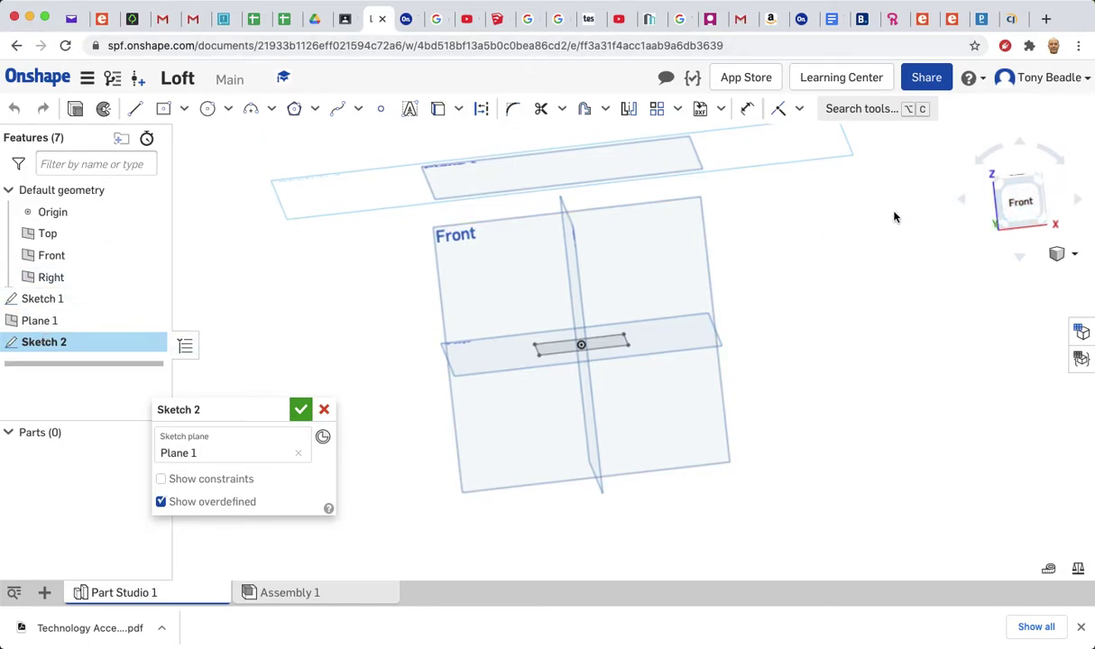
pyautogui.scroll(2, 895, 216)
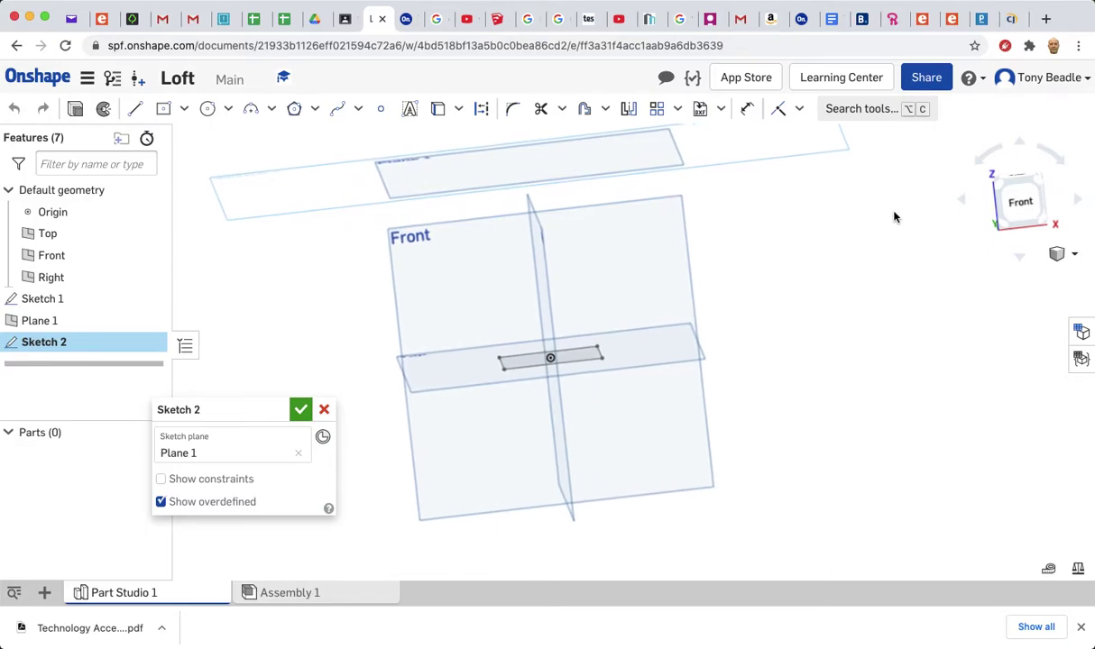
pyautogui.click(1019, 180)
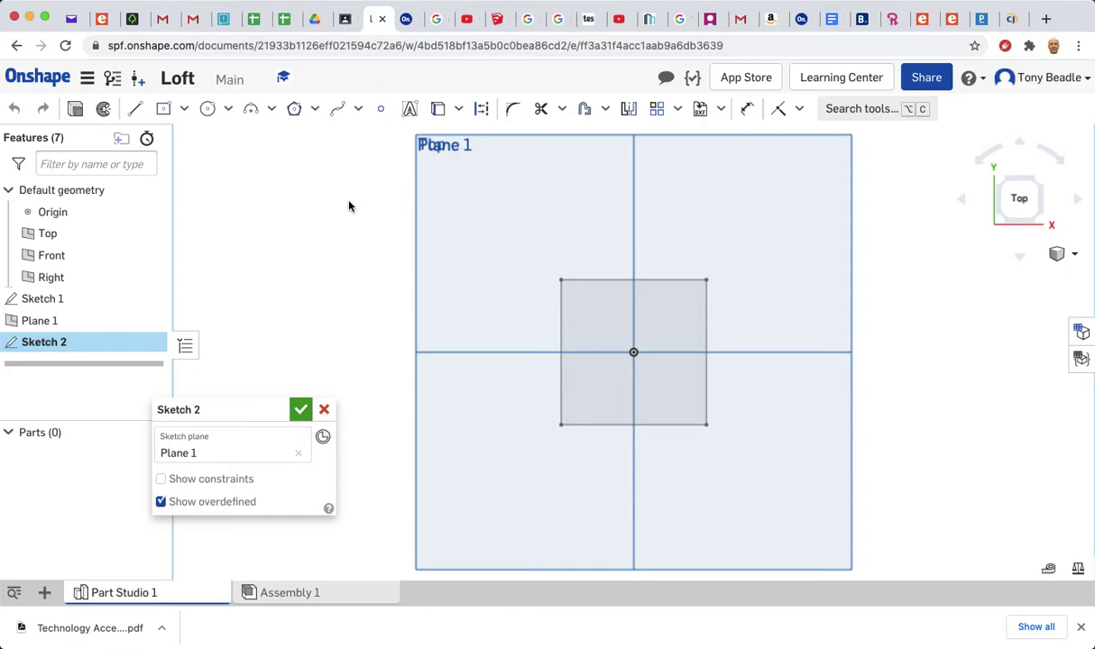
pyautogui.press('p')
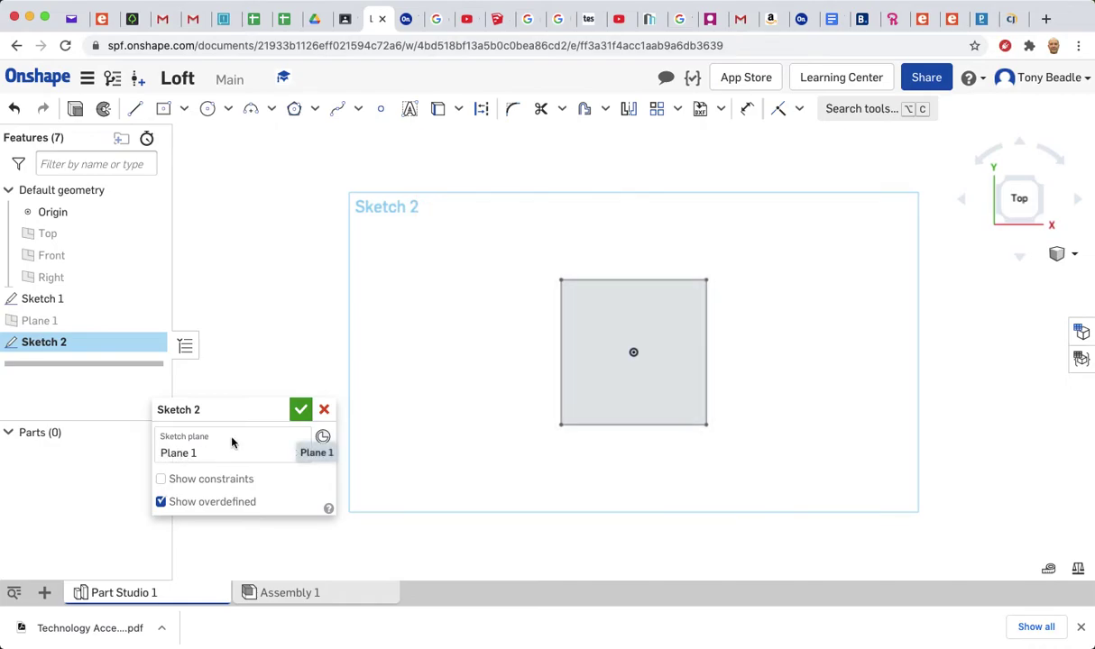
# Draw a 40 mm diameter circle centred on the origin and finish the sketch.
pyautogui.click(208, 110)
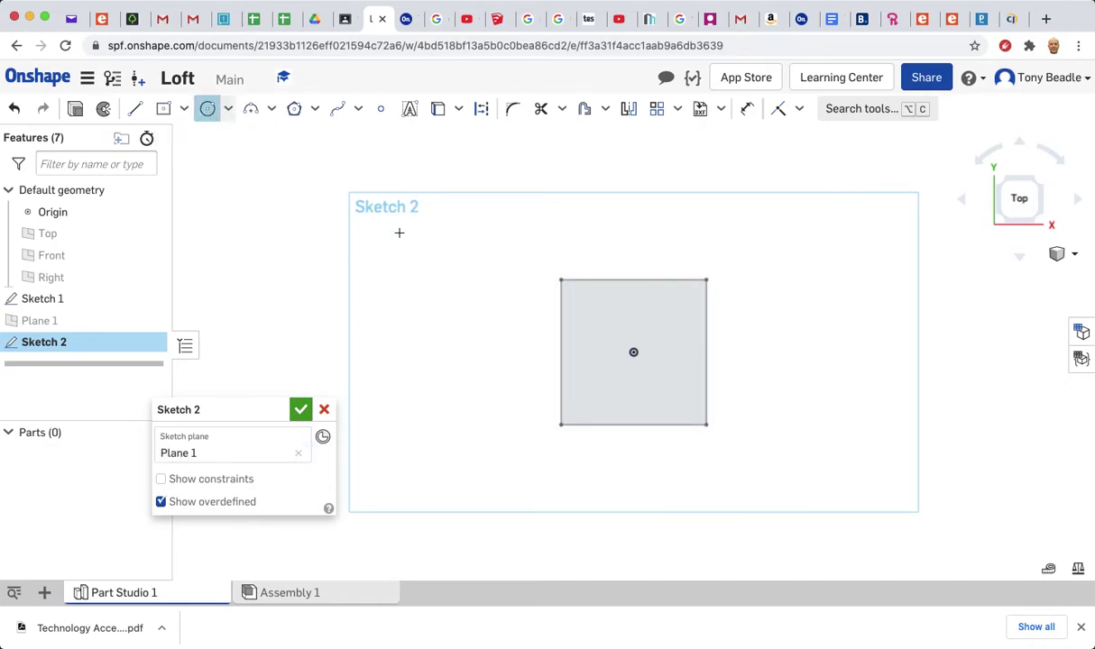
pyautogui.click(634, 353)
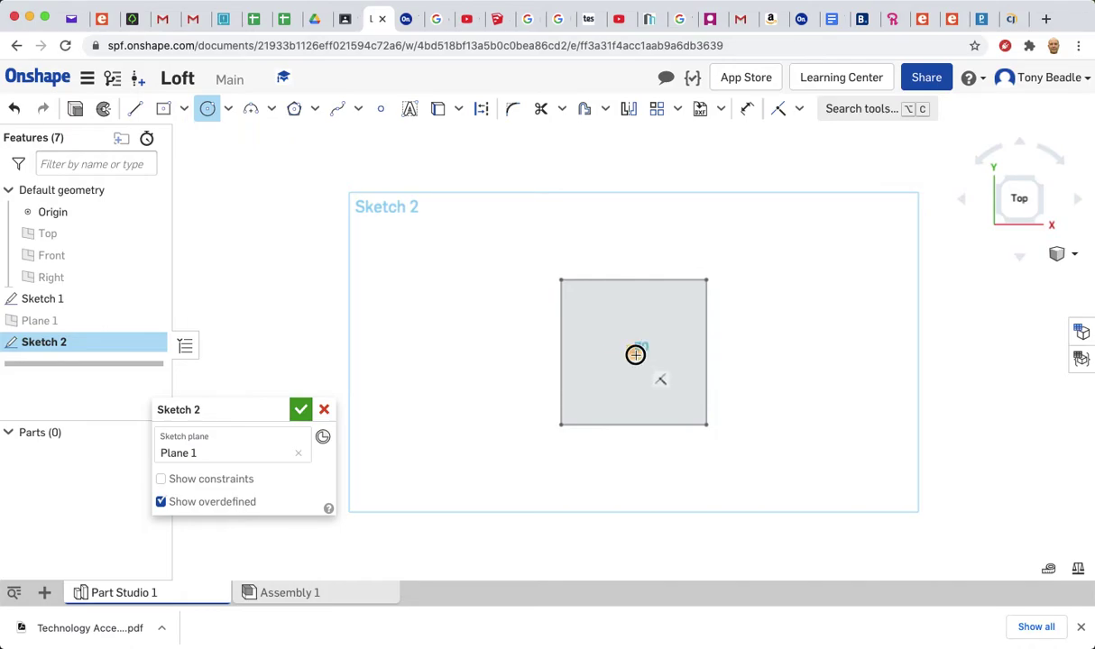
pyautogui.click(677, 397)
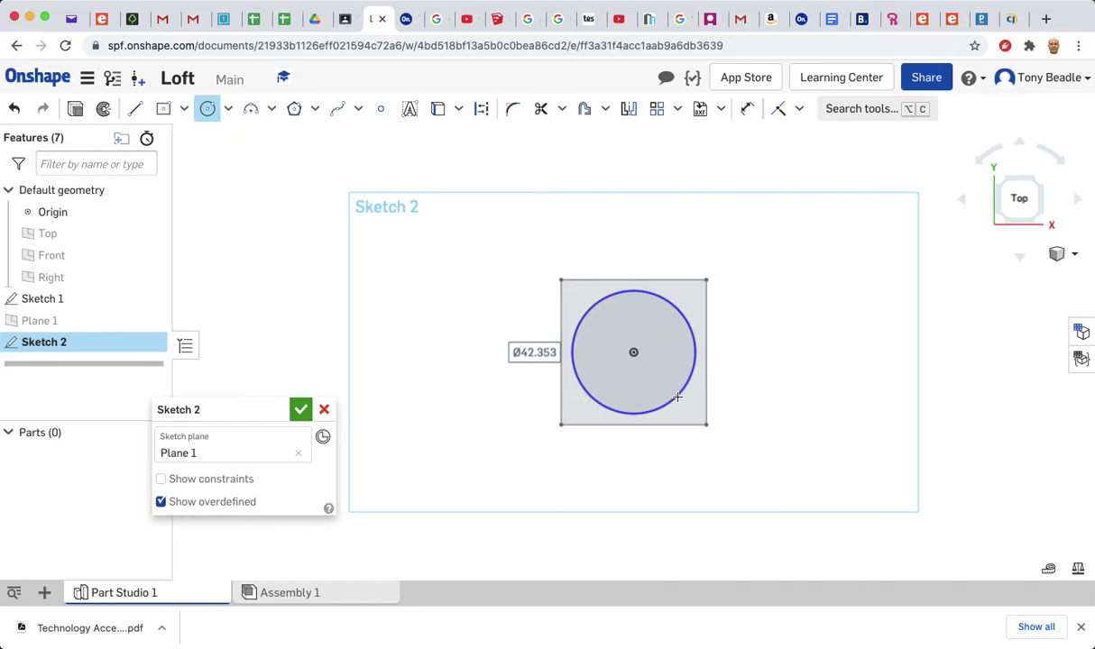
pyautogui.write('40')
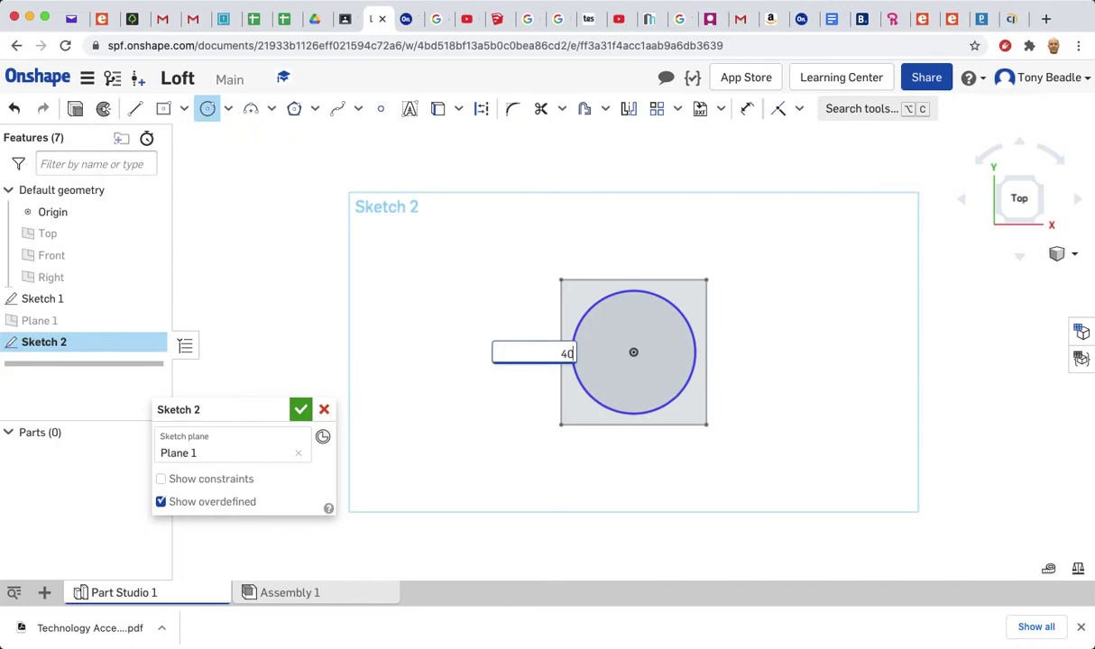
pyautogui.press('Return')
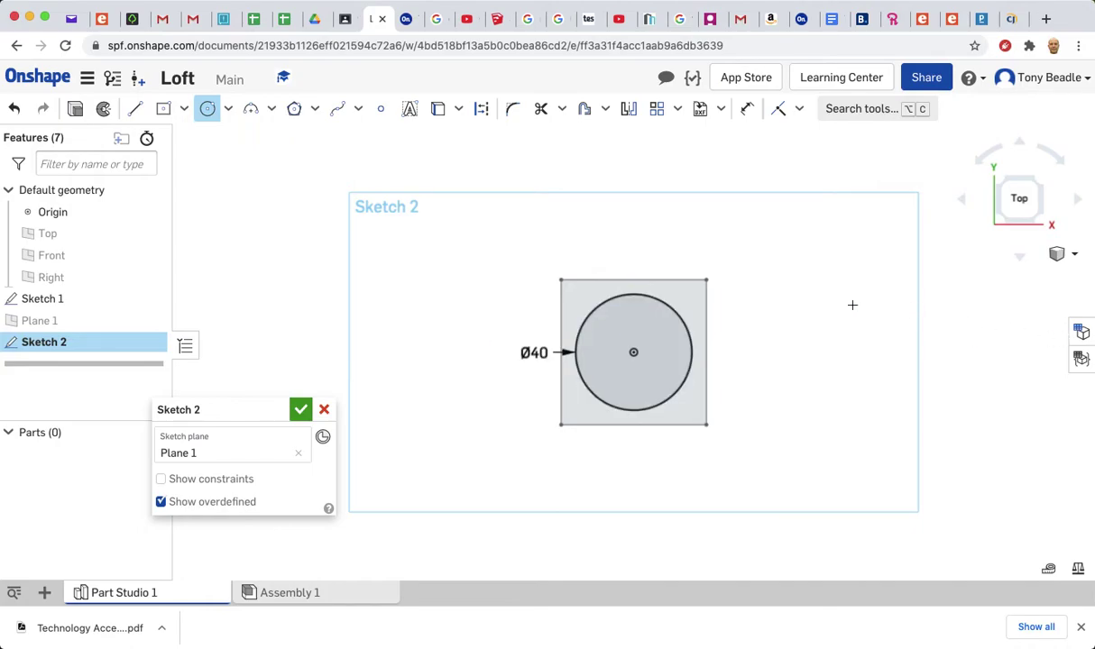
pyautogui.click(300, 412)
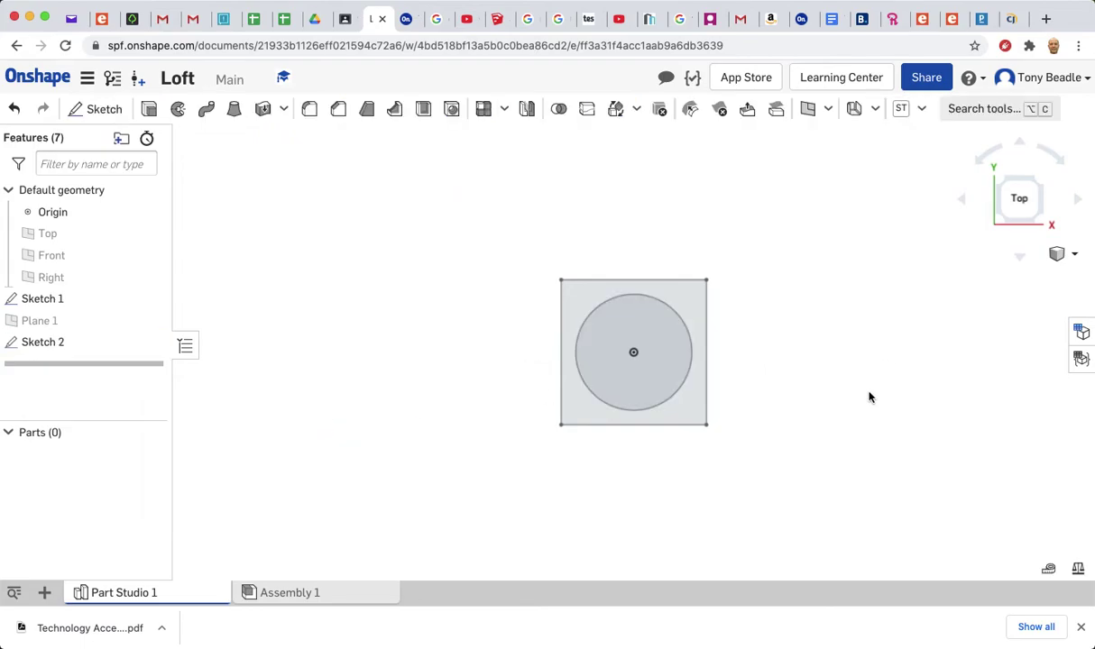
# Show all the reference planes again in a tilted view of the square and circle sketches.
pyautogui.moveTo(878, 397)
pyautogui.mouseDown(button='right')
pyautogui.moveTo(872, 348)
pyautogui.moveTo(887, 341)
pyautogui.mouseUp(button='right')
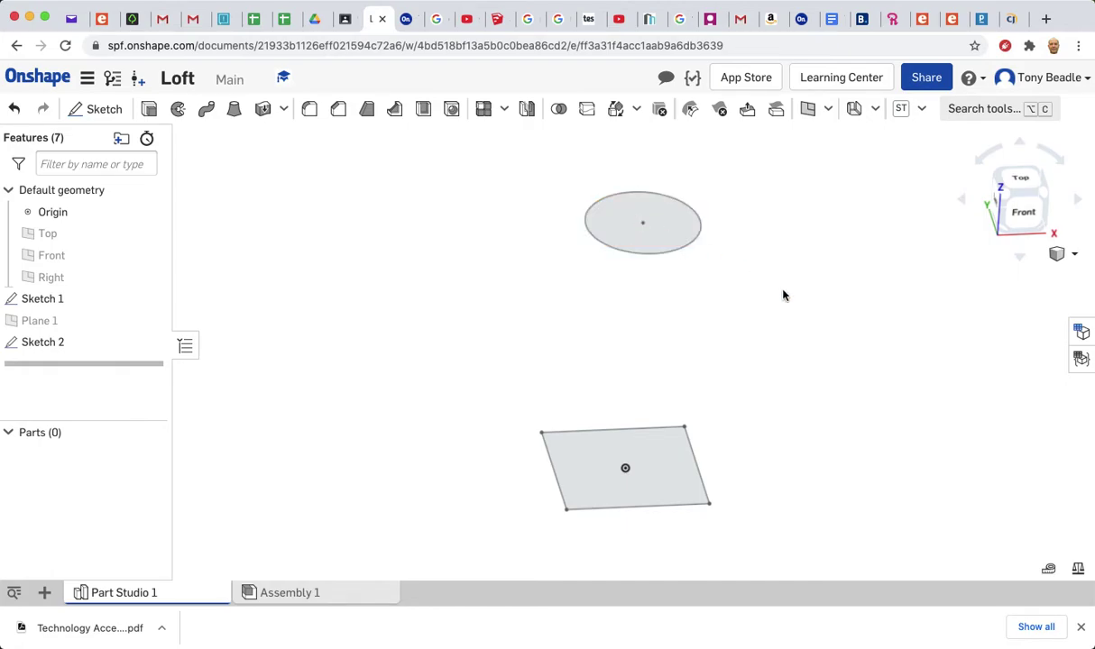
pyautogui.press('p')
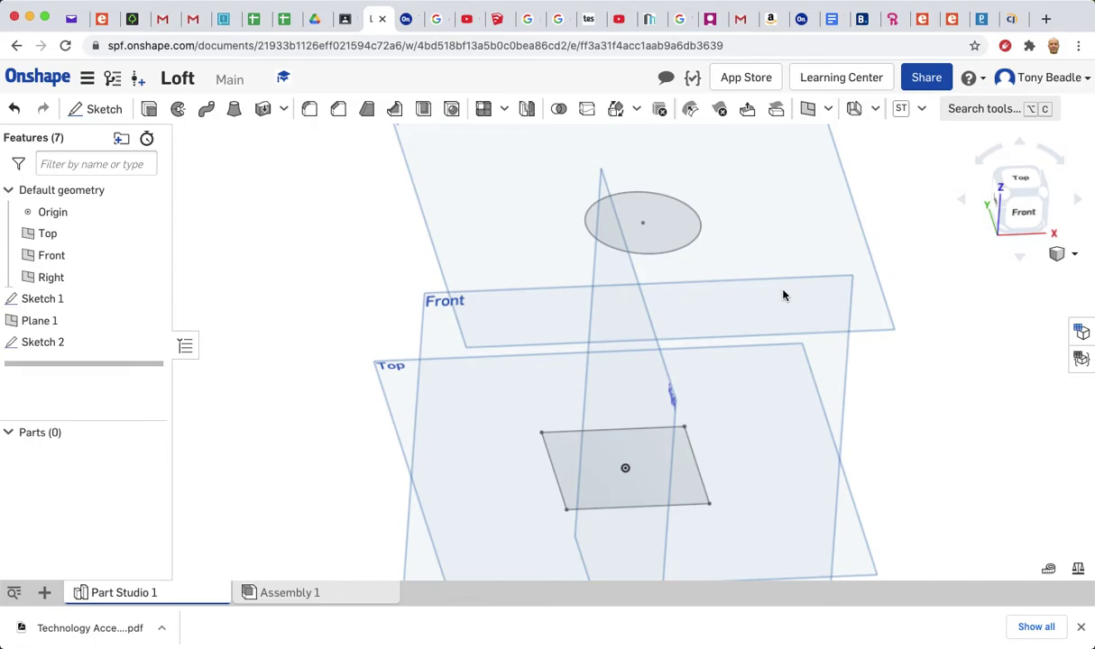
pyautogui.moveTo(936, 309)
pyautogui.mouseDown(button='right')
pyautogui.moveTo(931, 269)
pyautogui.moveTo(933, 306)
pyautogui.mouseUp(button='right')
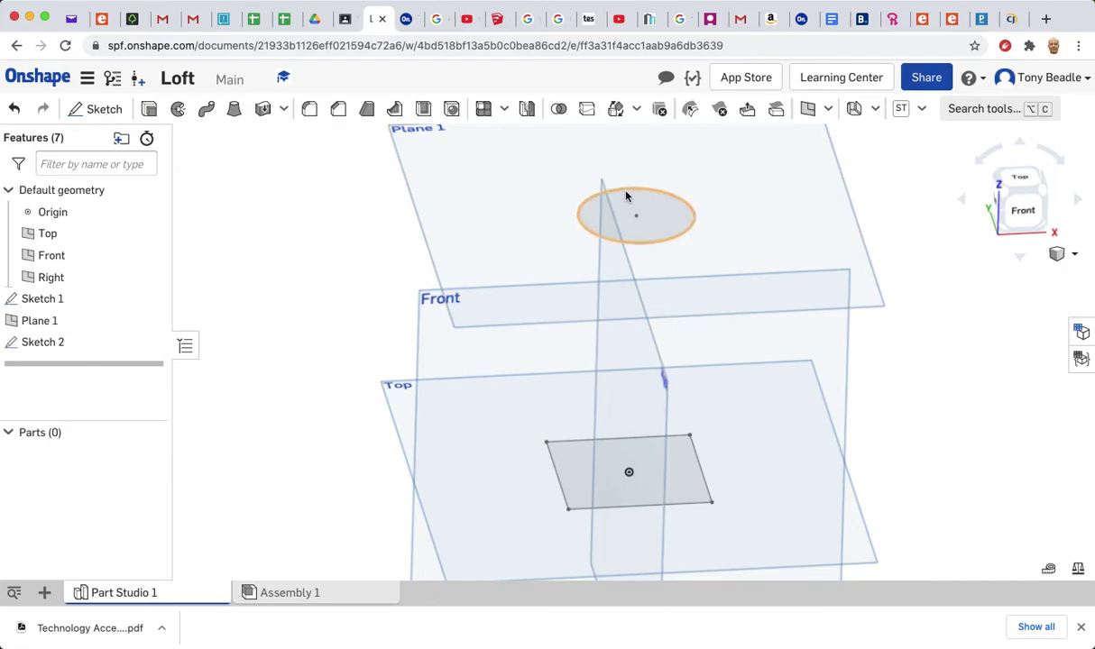
# Loft a new solid from the square sketch face to the circle sketch face on the offset plane.
pyautogui.click(235, 115)
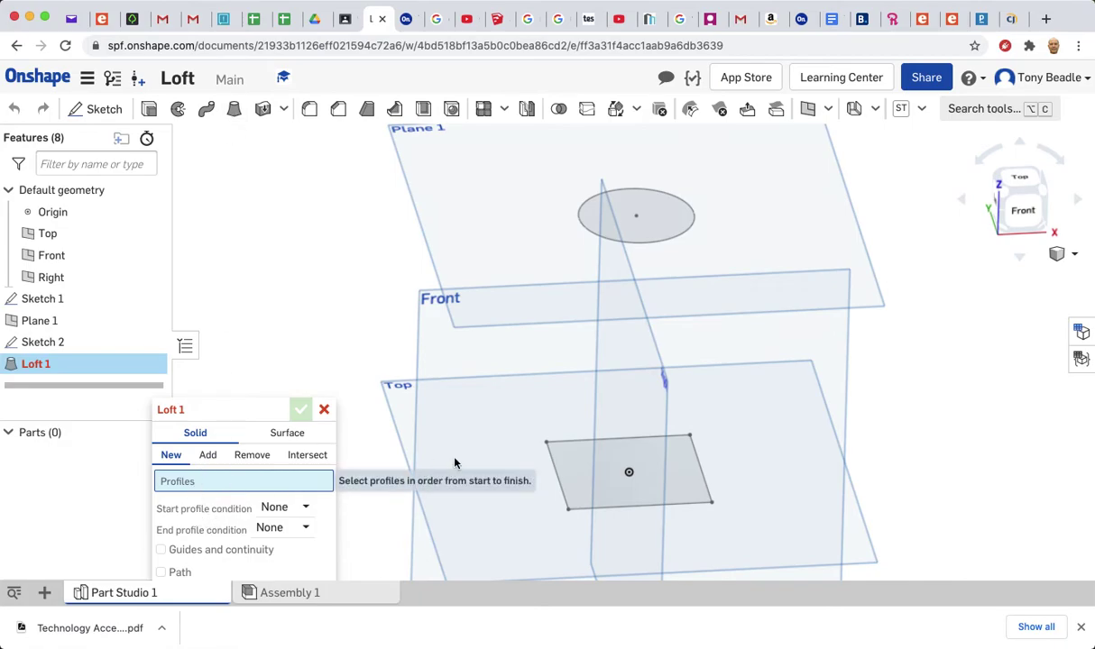
pyautogui.click(558, 482)
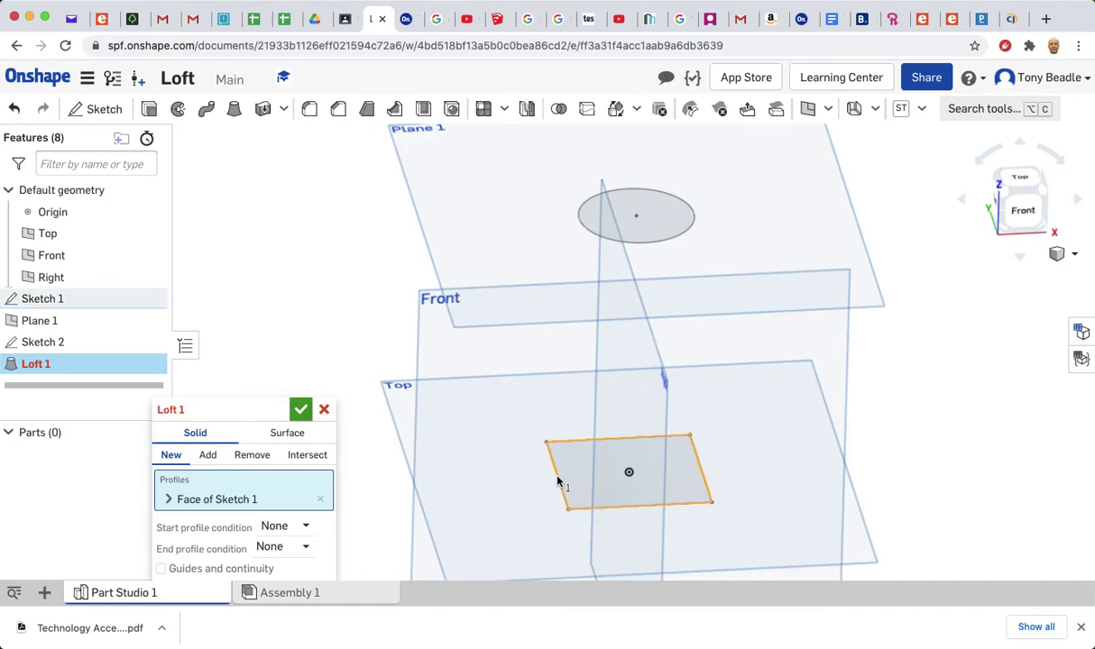
pyautogui.click(591, 235)
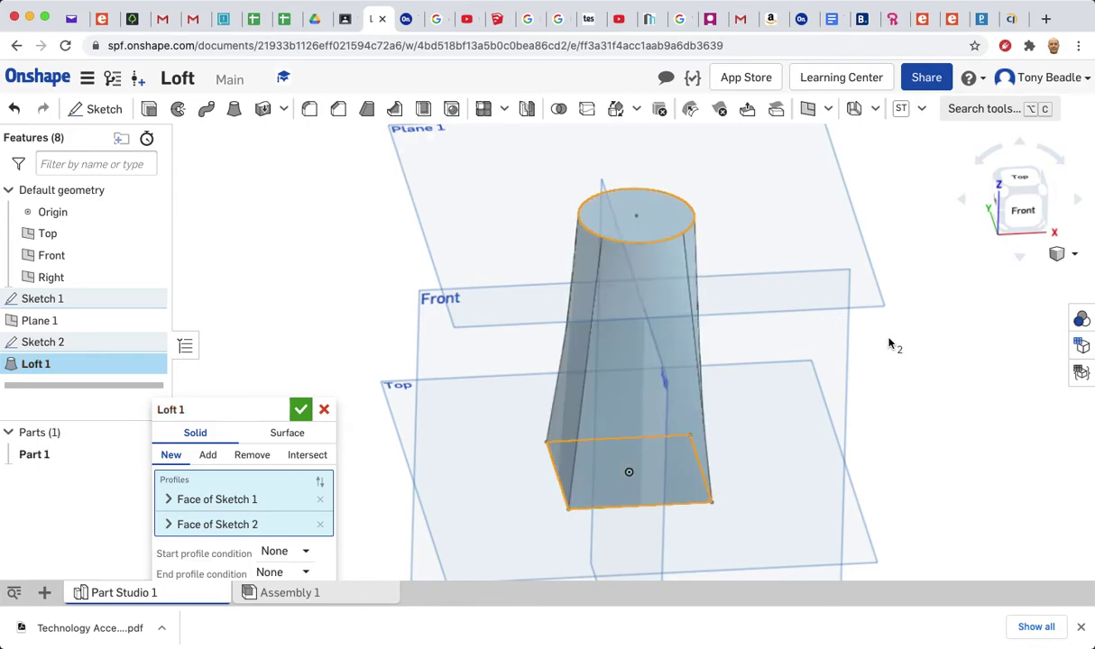
pyautogui.moveTo(936, 379); pyautogui.dragTo(974, 370, button='right')
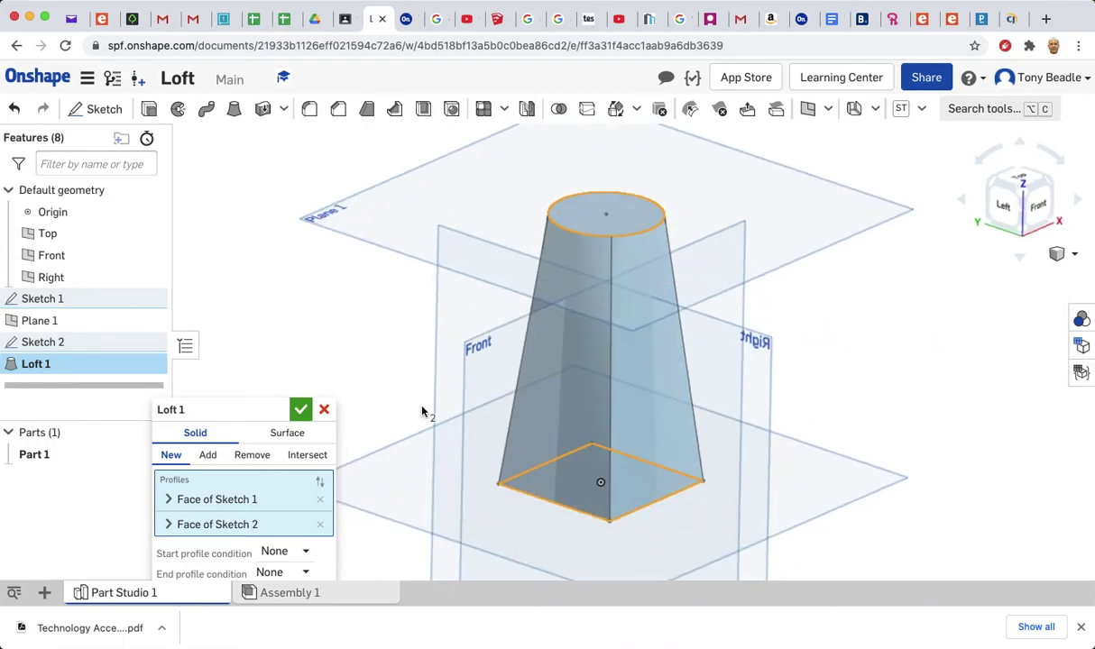
pyautogui.click(303, 410)
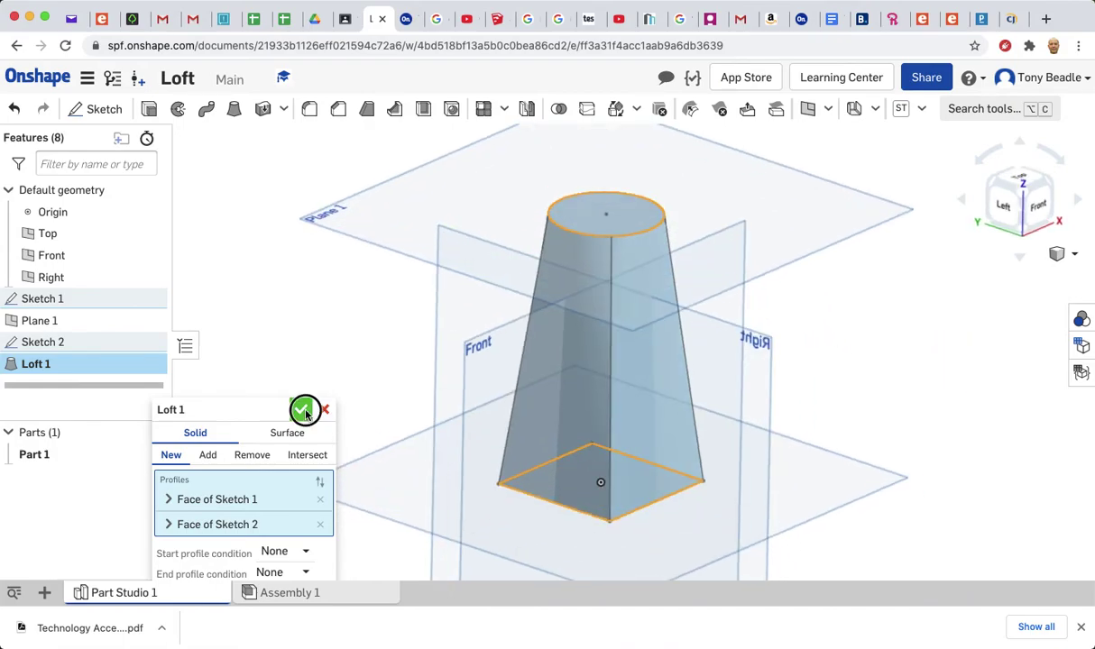
pyautogui.moveTo(907, 357)
pyautogui.mouseDown(button='right')
pyautogui.moveTo(902, 328)
pyautogui.moveTo(900, 361)
pyautogui.moveTo(918, 361)
pyautogui.mouseUp(button='right')
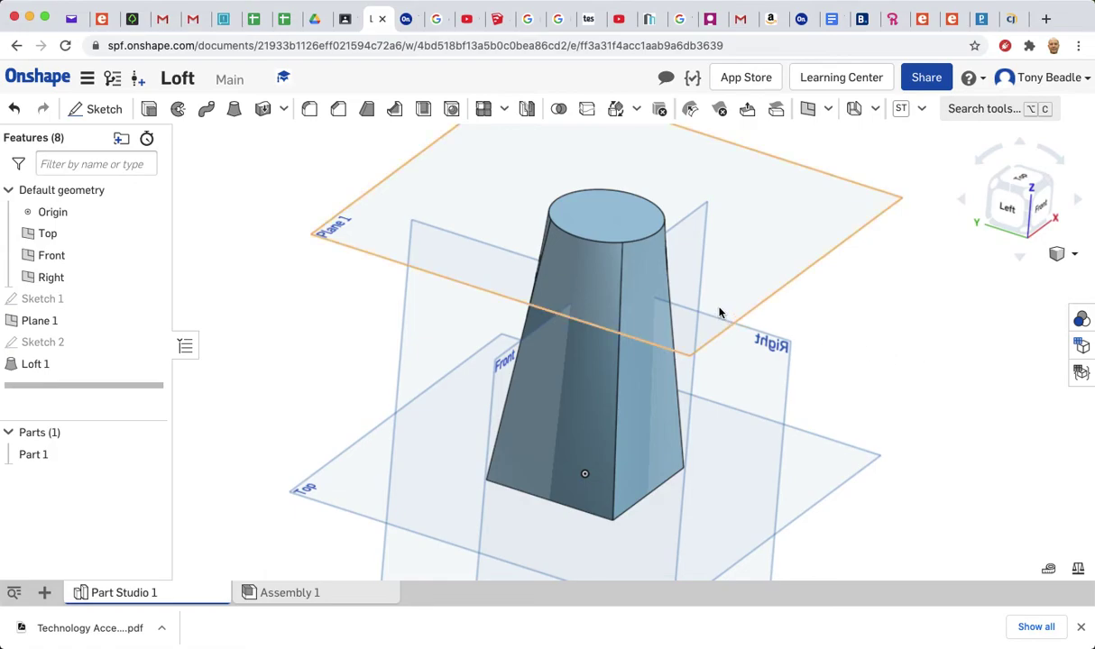
# Set the offset distance of Plane 1 from the Top plane to 75 mm.
pyautogui.doubleClick(44, 322)
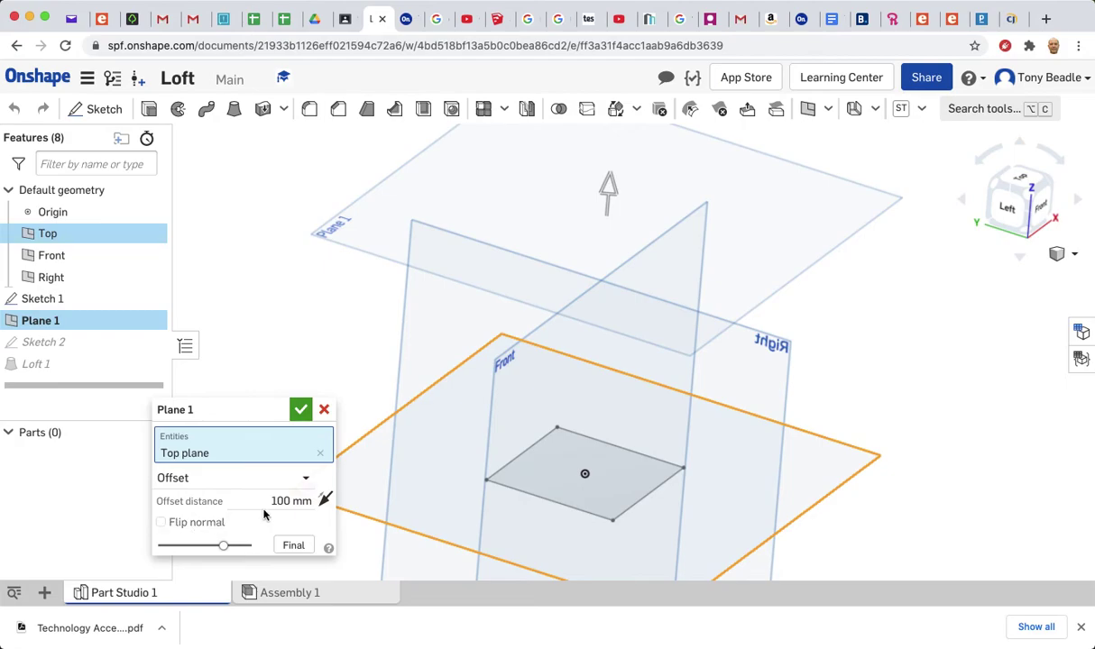
pyautogui.click(288, 502)
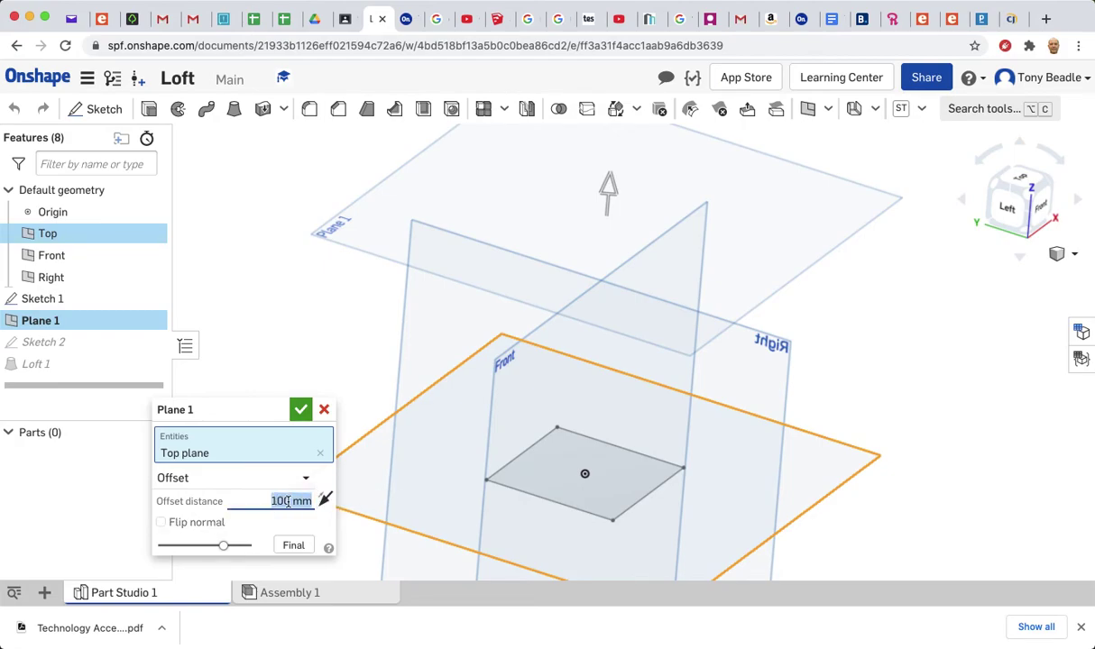
pyautogui.write('75')
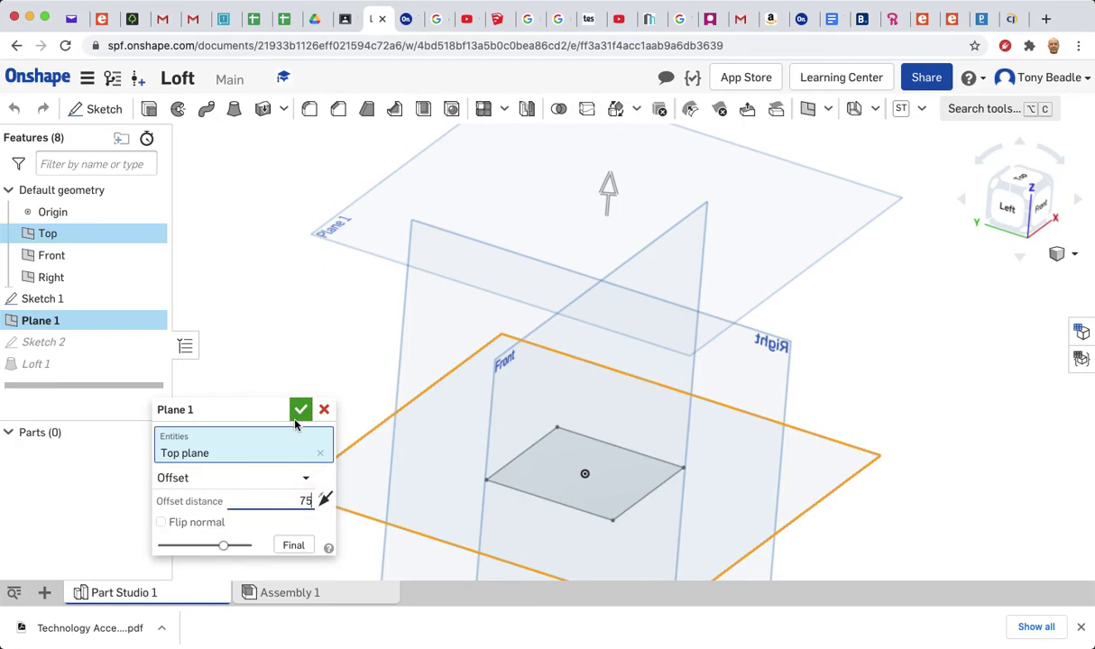
pyautogui.click(300, 409)
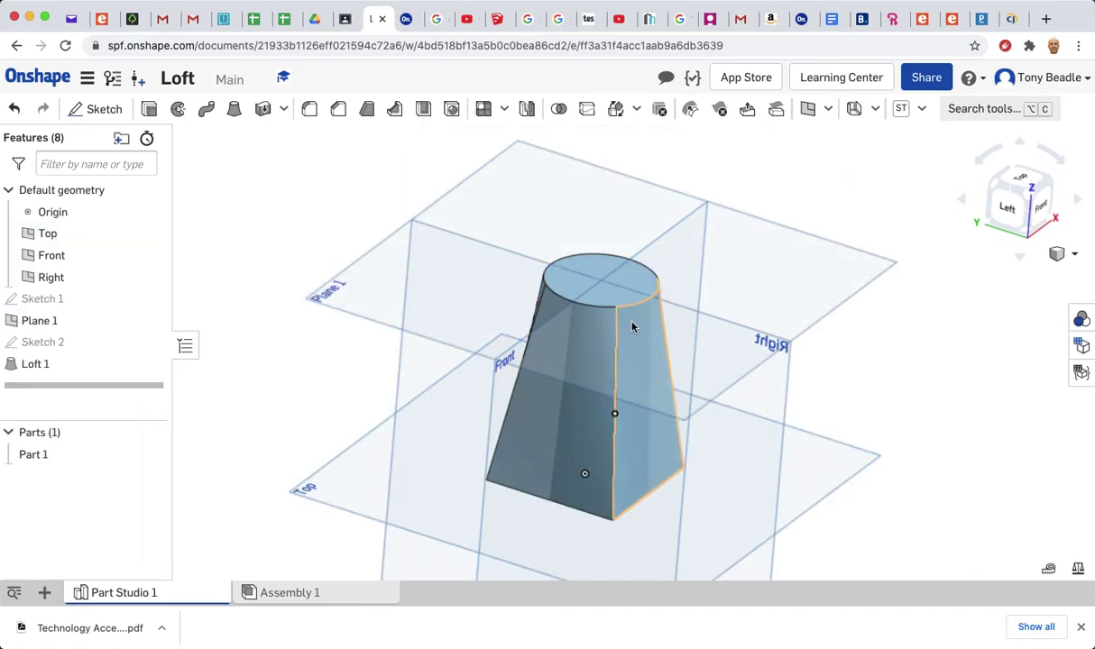
pyautogui.moveTo(906, 365); pyautogui.dragTo(936, 374, button='right')
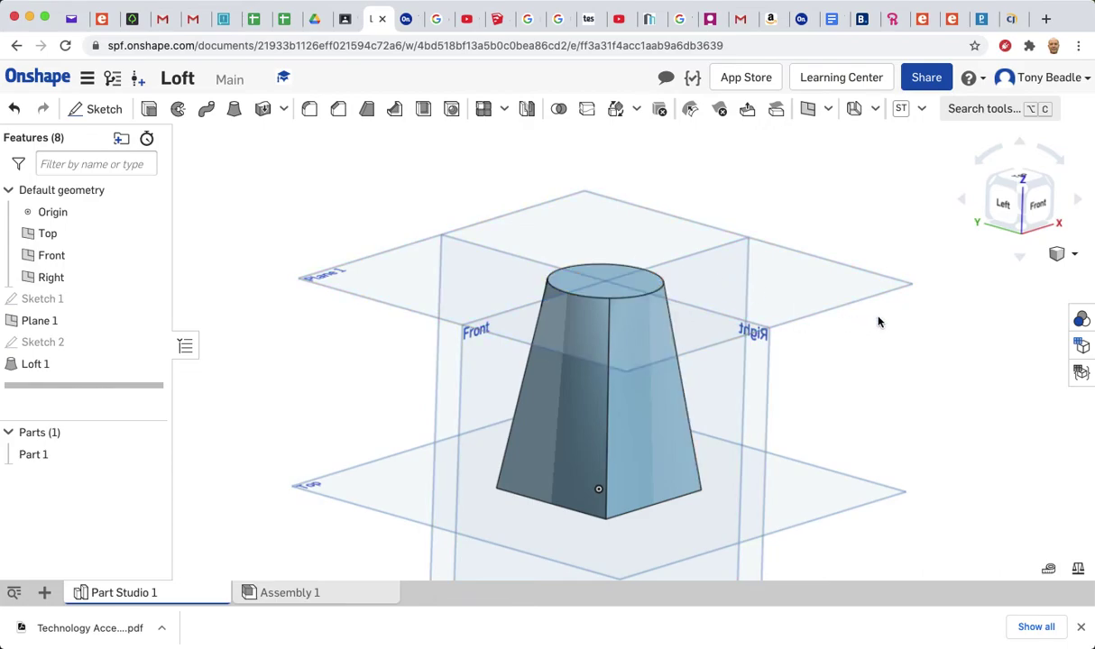
# Edit the circle's sketch and add a circle about 18 mm in diameter overlapping the upper edge of the 40 mm circle.
pyautogui.doubleClick(45, 343)
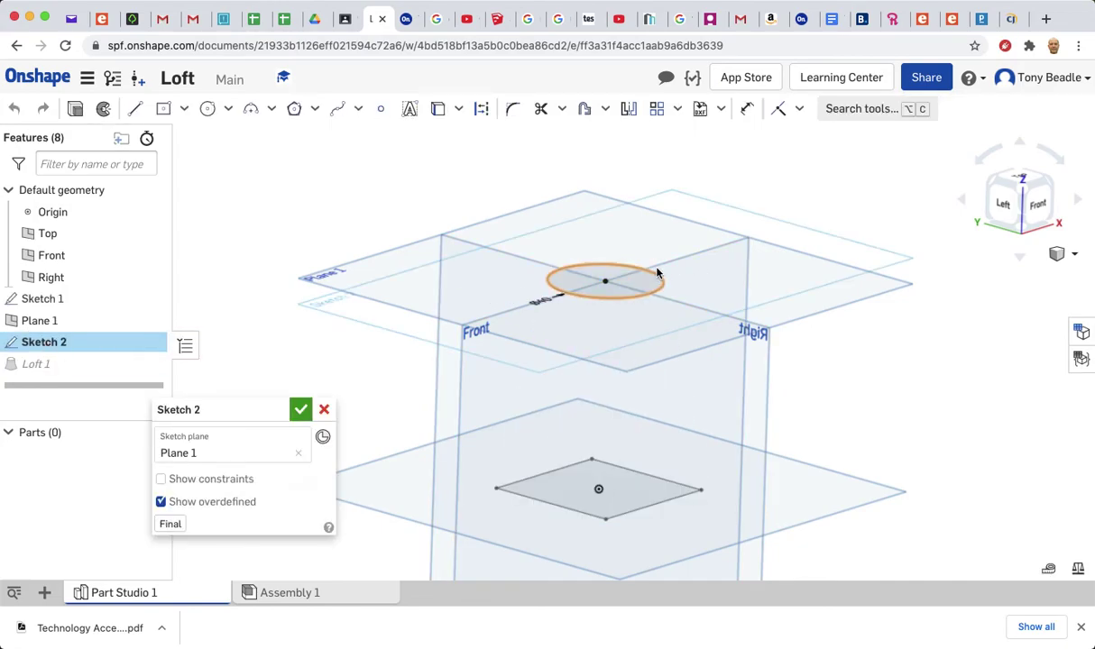
pyautogui.click(1011, 178)
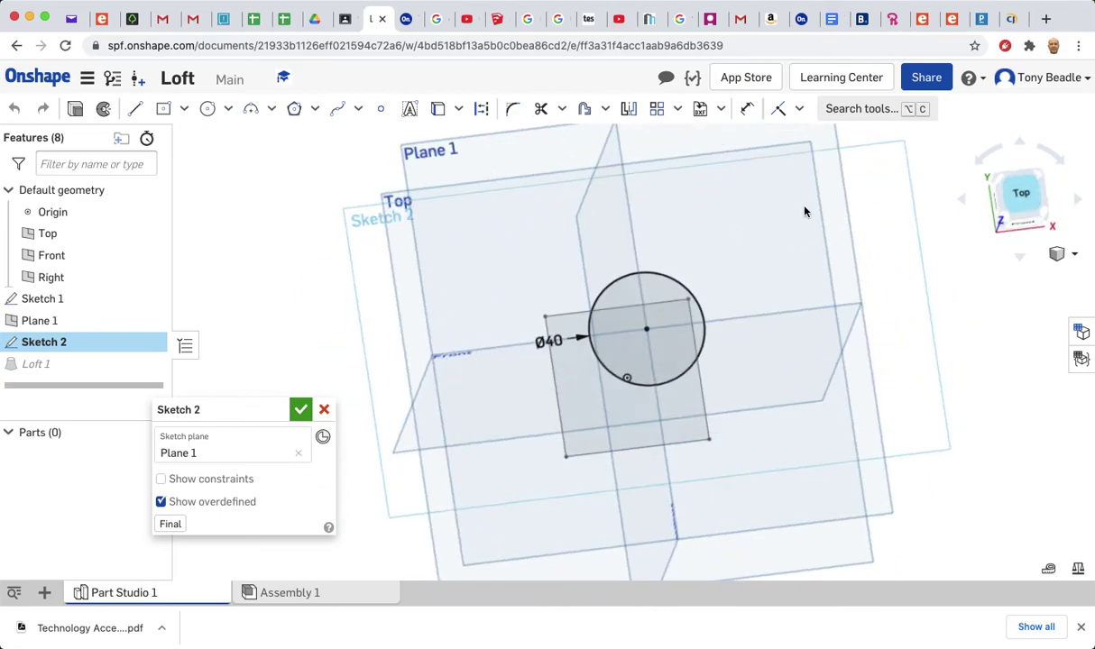
pyautogui.click(207, 108)
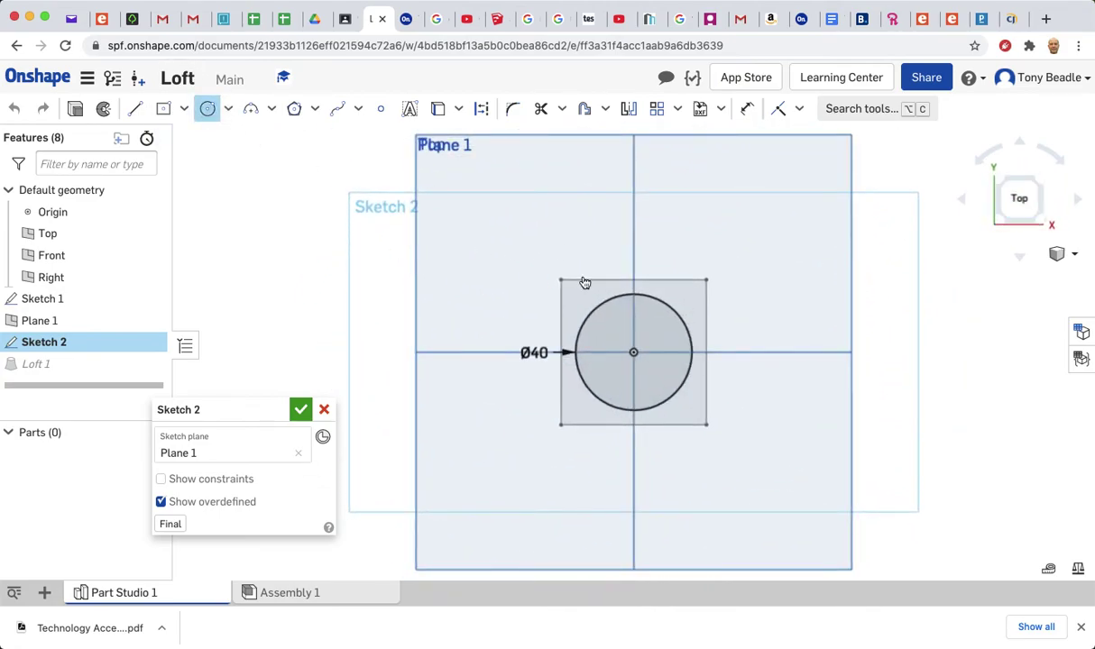
pyautogui.click(639, 309)
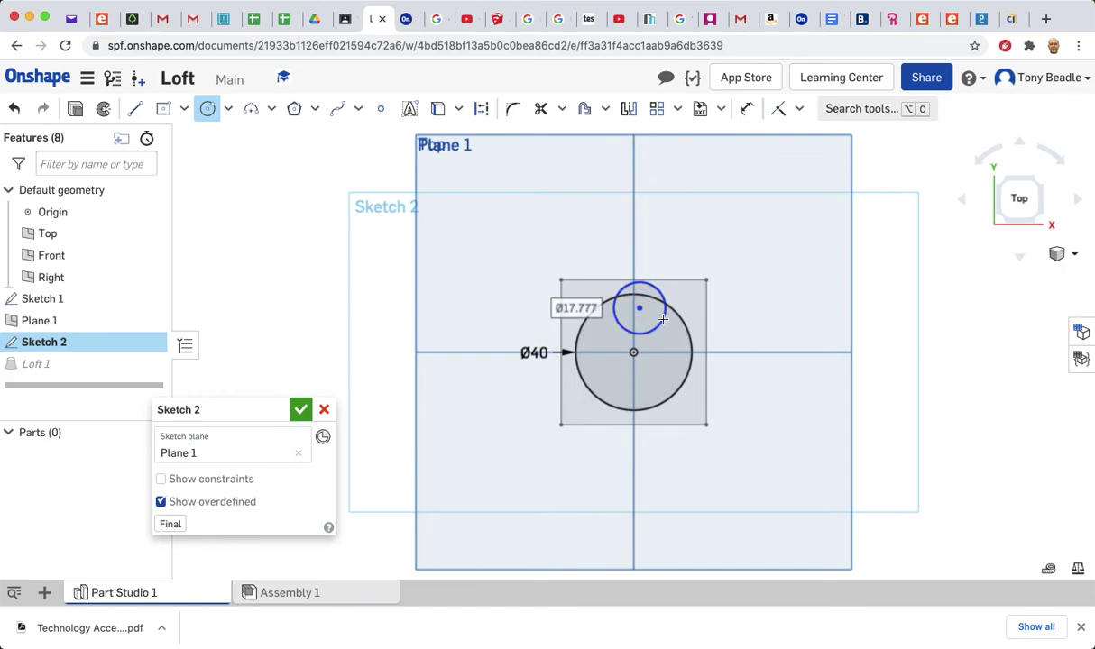
pyautogui.click(663, 320)
# Trim the overlapping inner arcs so both circles form one outline with a small bump, and finish the sketch.
pyautogui.press('m')
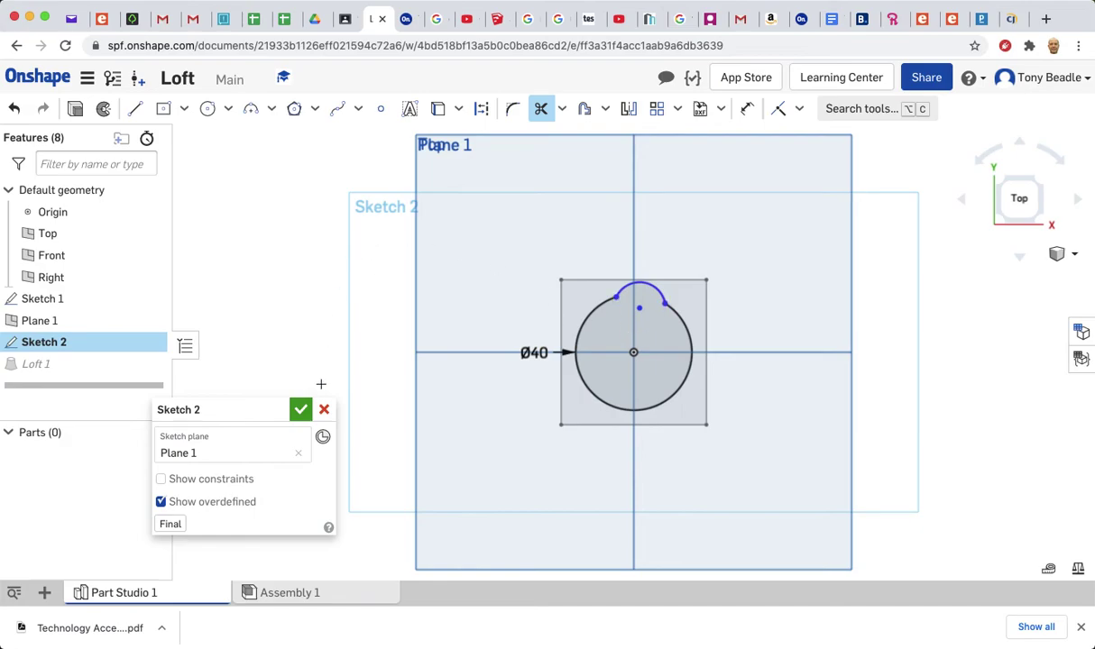
pyautogui.click(300, 411)
pyautogui.moveTo(300, 363); pyautogui.dragTo(335, 340, button='right')
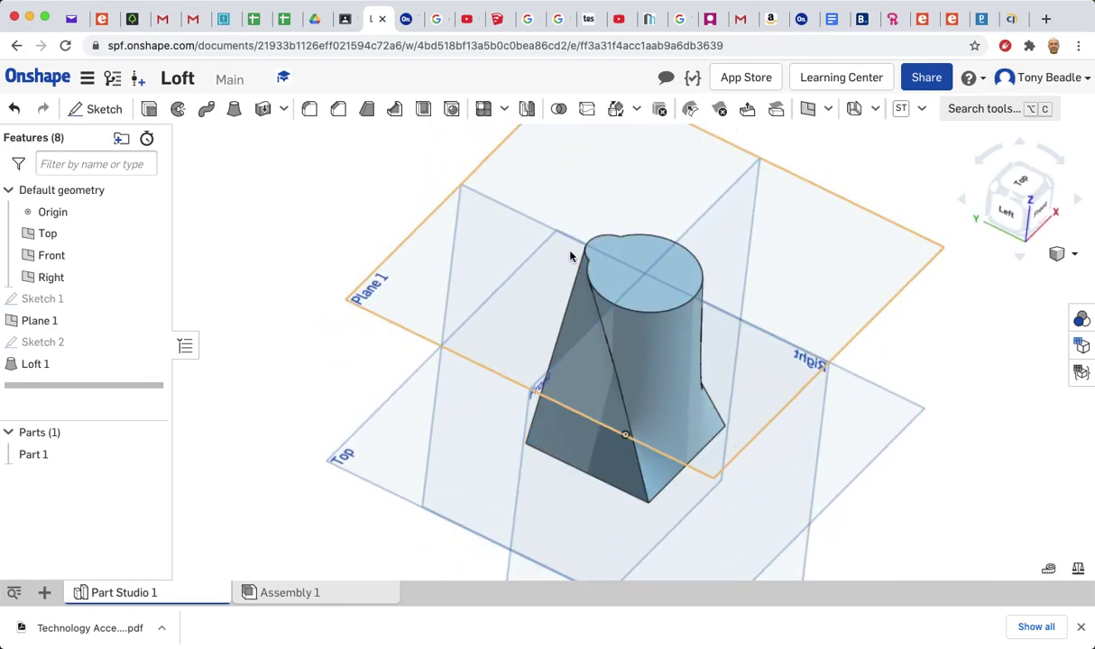
pyautogui.moveTo(870, 339); pyautogui.dragTo(894, 348, button='right')
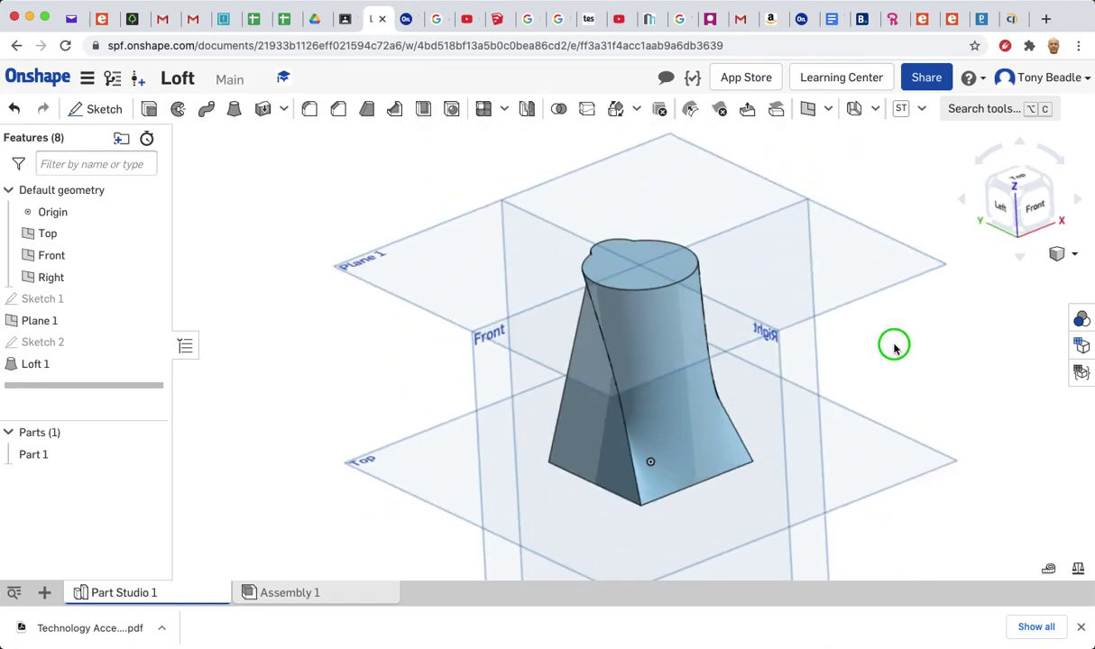